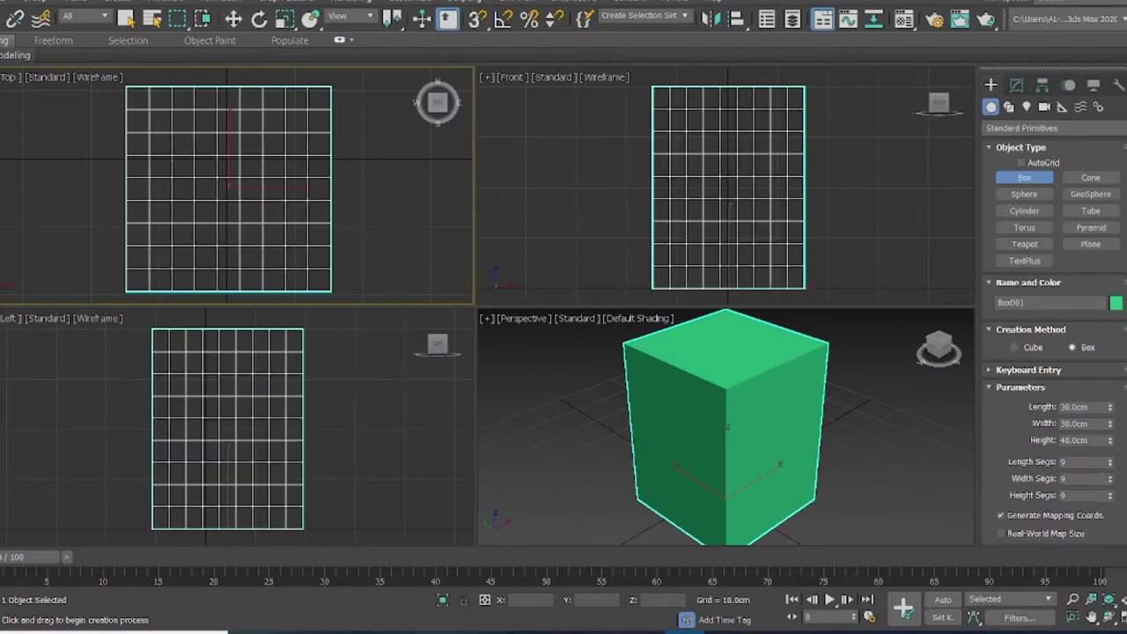
Step: Set the box's height to 50 cm
type("50")
key("Return")
left_click(1125, 599)
scroll(352, 259, "down", 3)
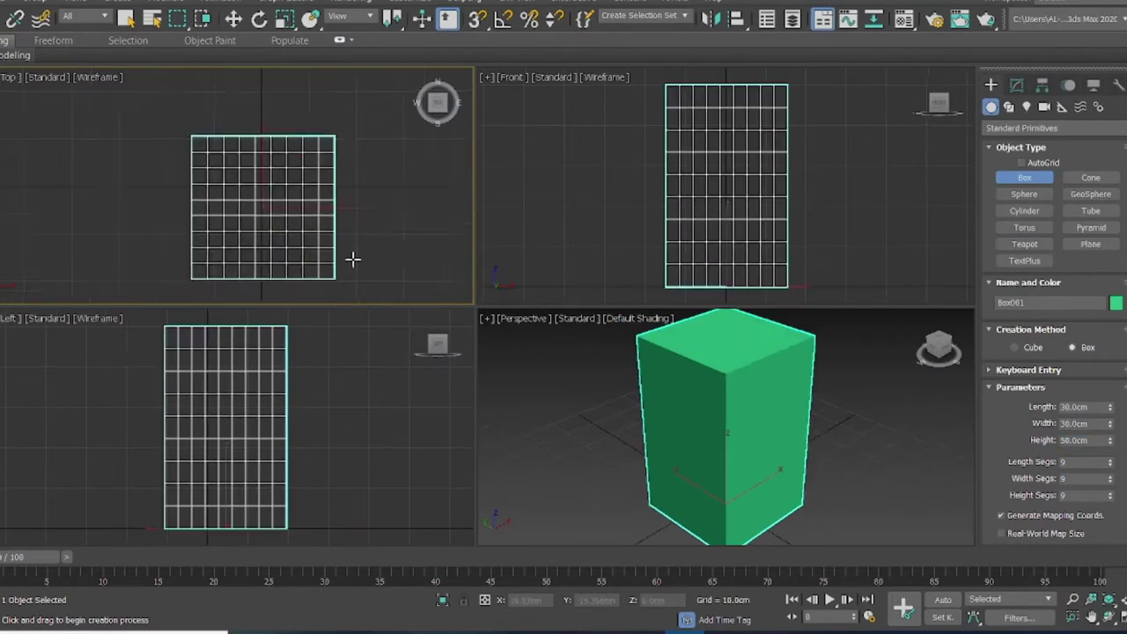
middle_click_drag(334, 261, 303, 235)
Step: Add a Taper modifier to the box, raise its centre to the top face and narrow the box toward its base
left_click(1024, 89)
left_click(1075, 131)
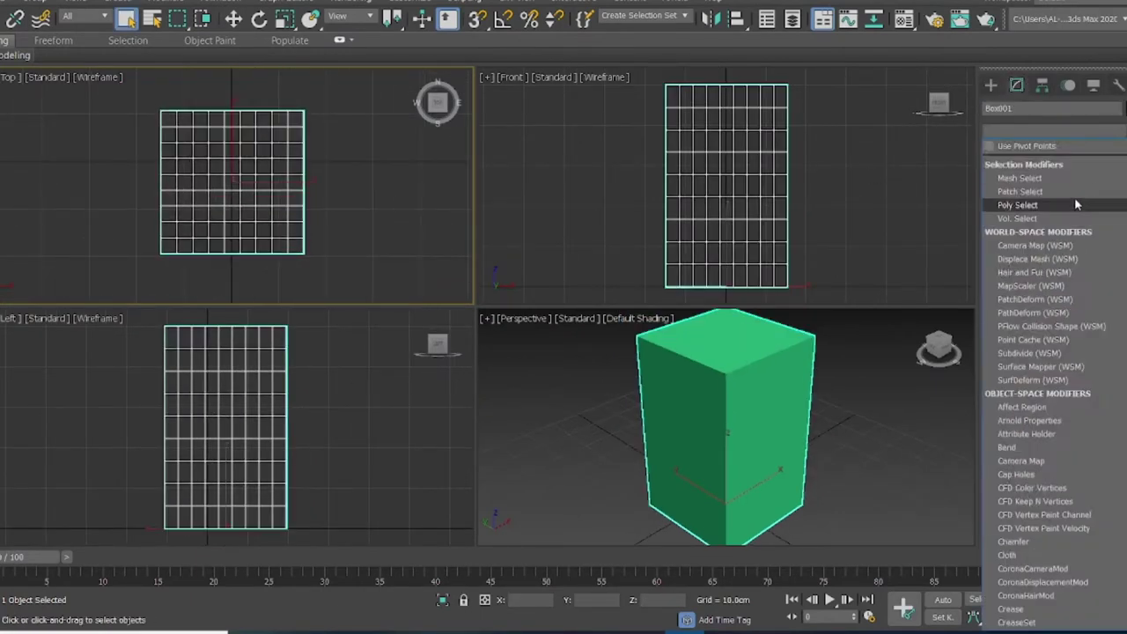
key("t")
left_click(1027, 337)
left_click(1006, 149)
left_click(1029, 176)
key("w")
left_click_drag(726, 236, 719, 40)
left_click_drag(1098, 301, 1099, 280)
Step: Add an Edit Mesh modifier to the tapered box and switch to face-level editing
left_click(1018, 150)
left_click(1022, 132)
scroll(1039, 458, "down", 10)
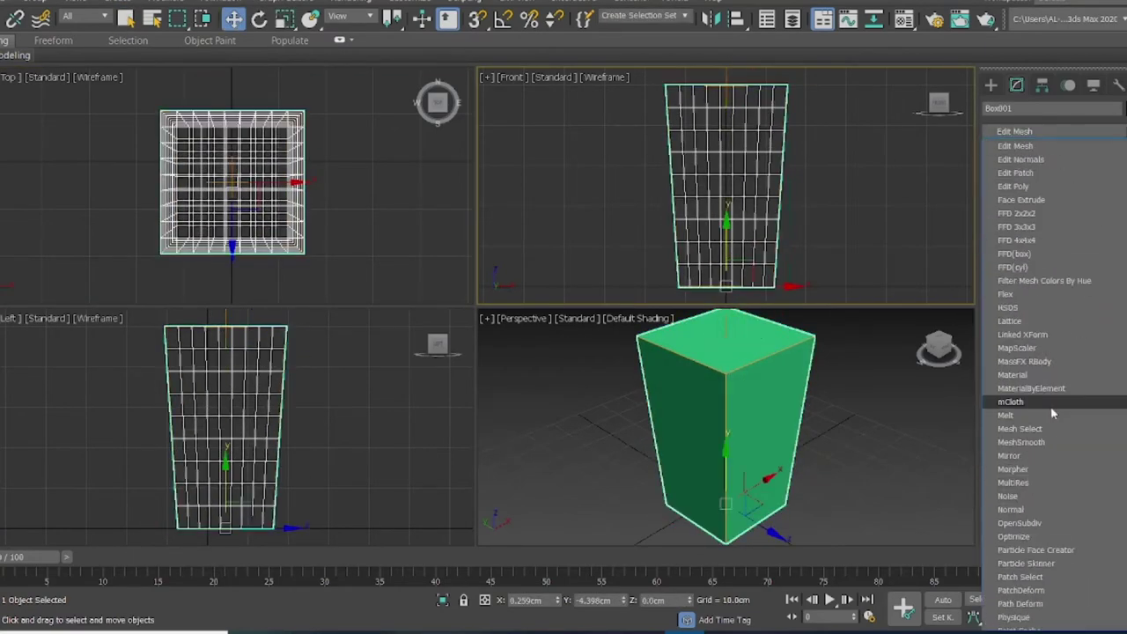
left_click(1018, 146)
left_click(1031, 190)
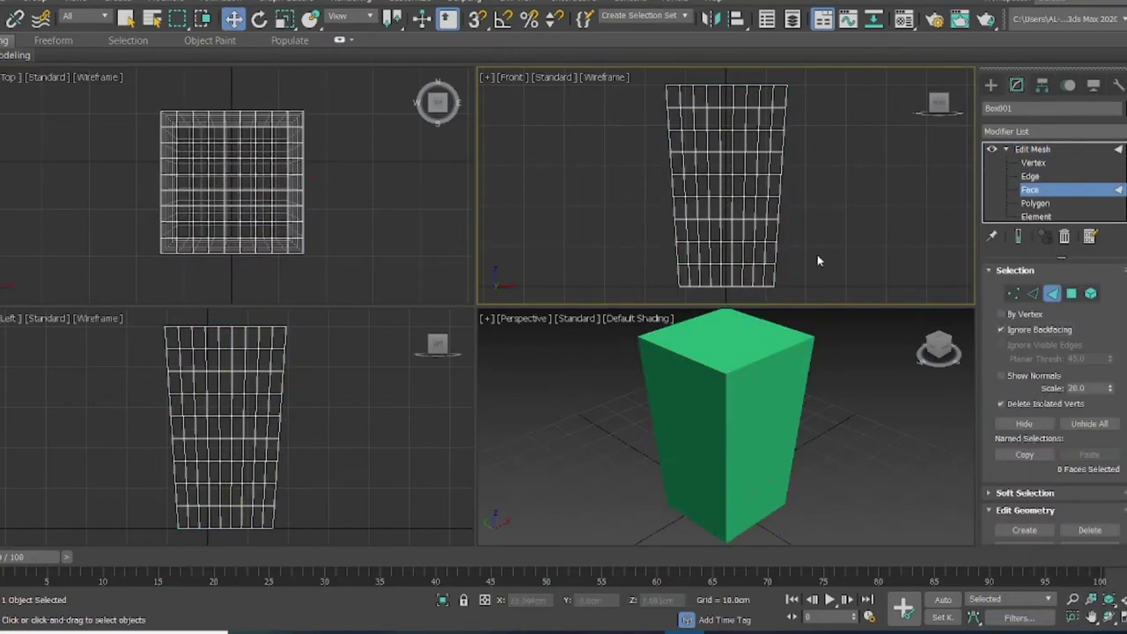
Step: Select the inner faces of the box's front side, leaving a one-segment border all around
left_click_drag(818, 254, 622, 121)
left_click(872, 222)
left_click_drag(828, 247, 640, 127)
key("ctrl+z")
left_click(1122, 599)
left_click(862, 493)
key("alt+w")
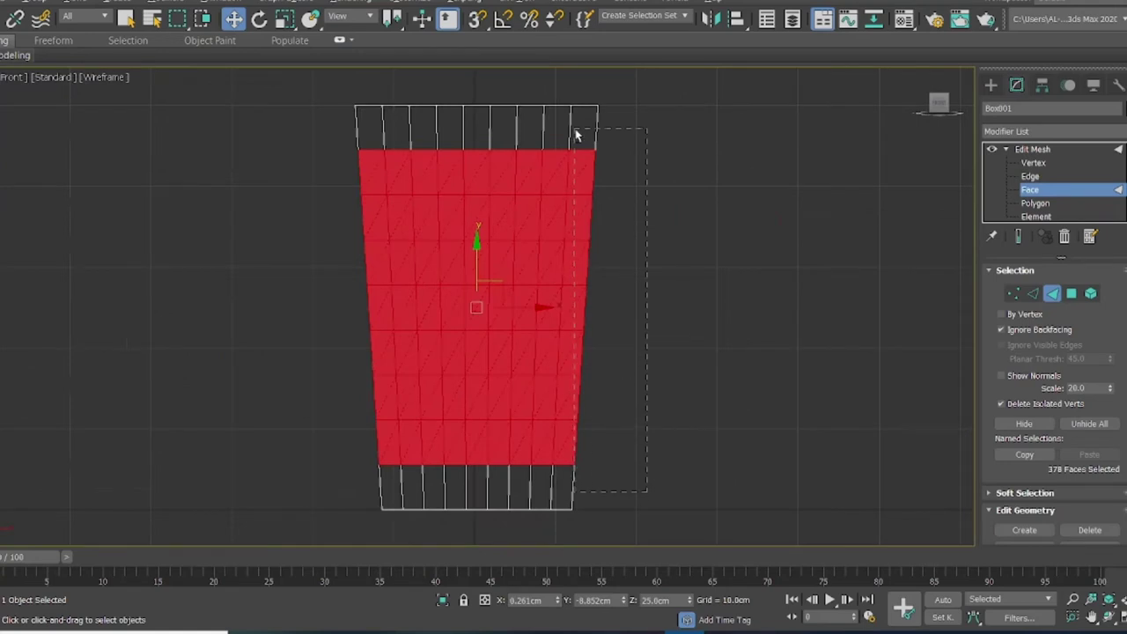
key("alt+w")
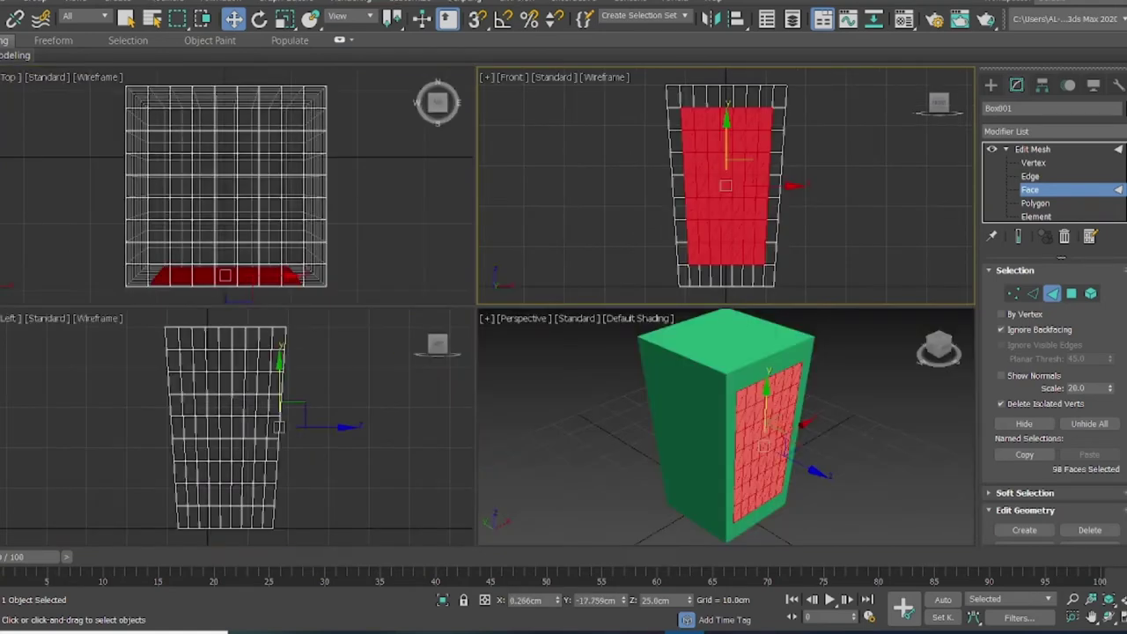
Step: Extrude the selected front faces inward and delete them to open a window
scroll(1000, 474, "down", 3)
left_click_drag(740, 235, 741, 251)
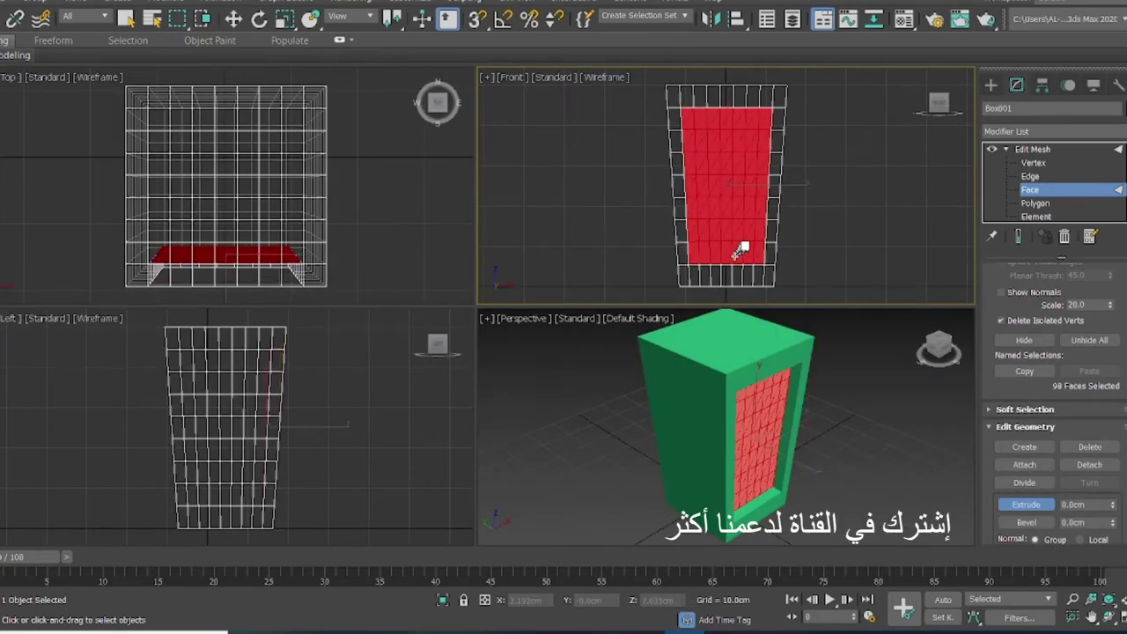
key("Delete")
Step: Select the inner faces of the box's left side, excluding a one-segment border all around
right_click(901, 108)
right_click(900, 109)
left_click(918, 107)
left_click(918, 107)
left_click_drag(823, 118, 668, 262)
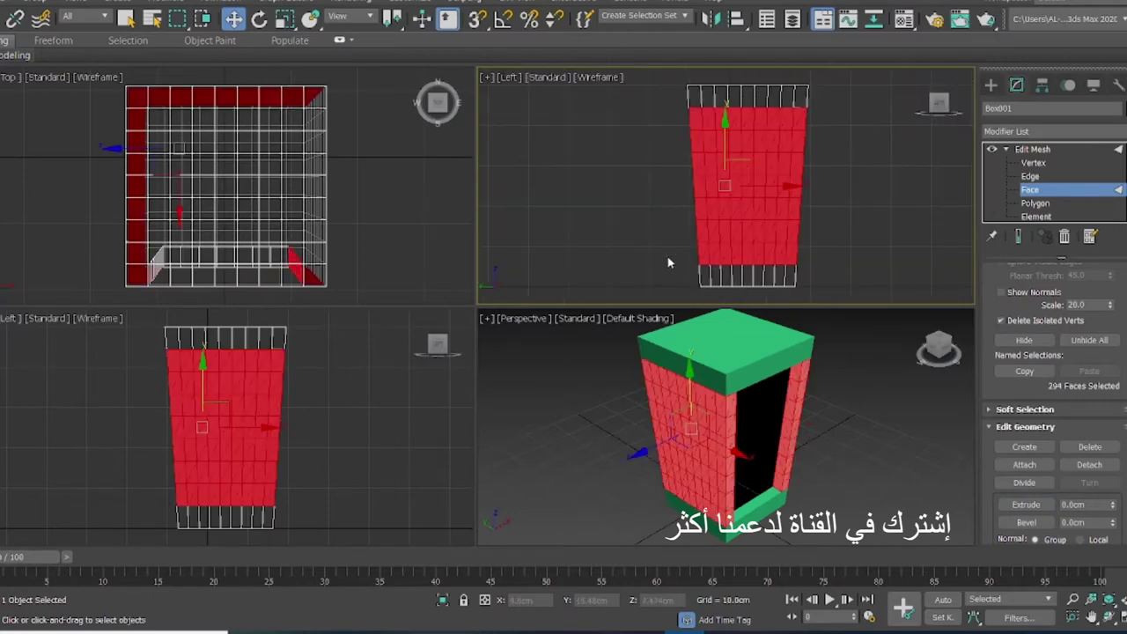
left_click_drag(803, 99, 808, 277, "alt")
left_click_drag(697, 254, 698, 274, "alt")
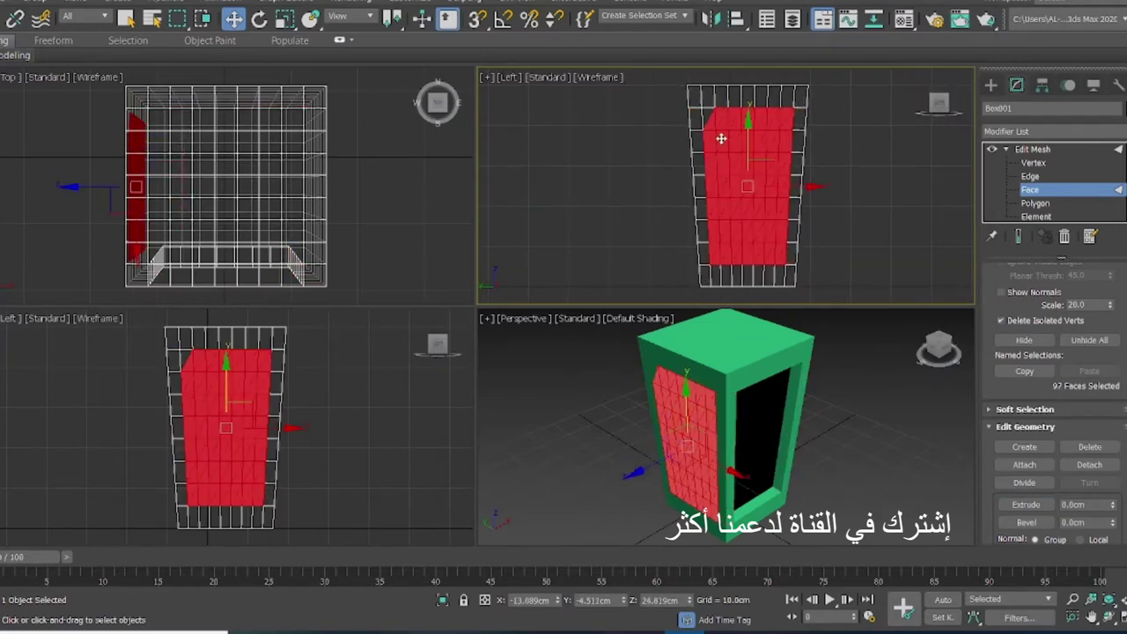
left_click(707, 114)
key("ctrl+z")
Step: Extrude the selected left-side faces inward and delete them to open the second window
left_click(1029, 504)
left_click_drag(701, 473, 702, 482)
key("Delete")
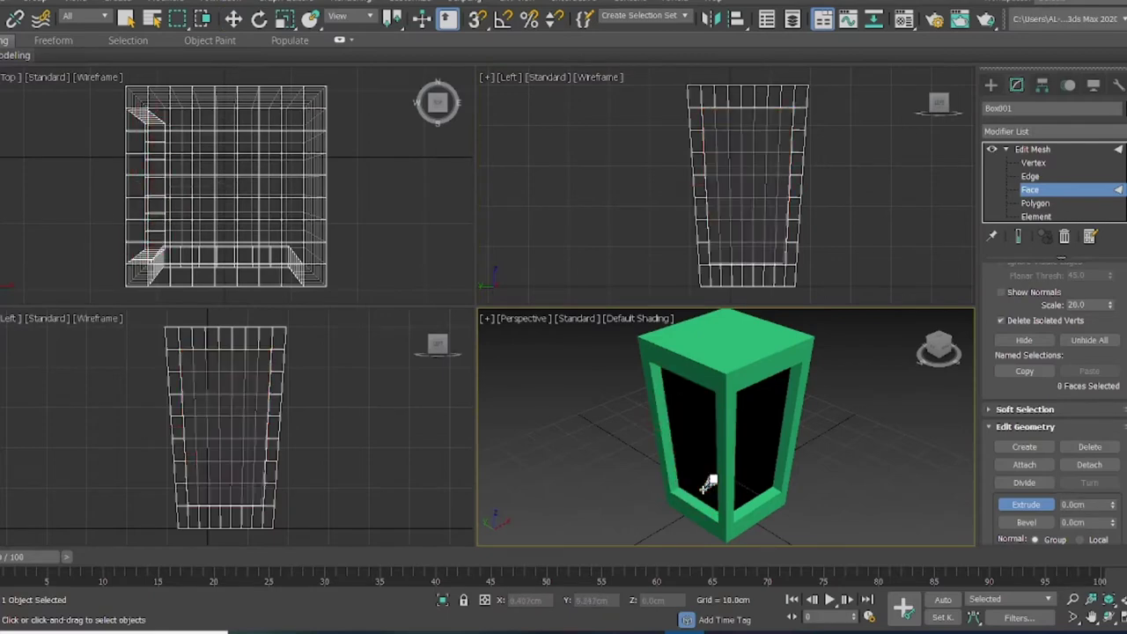
Step: Cut a matching window in the back side by recessing its inner faces inside a one-segment border and deleting them
left_click(929, 106)
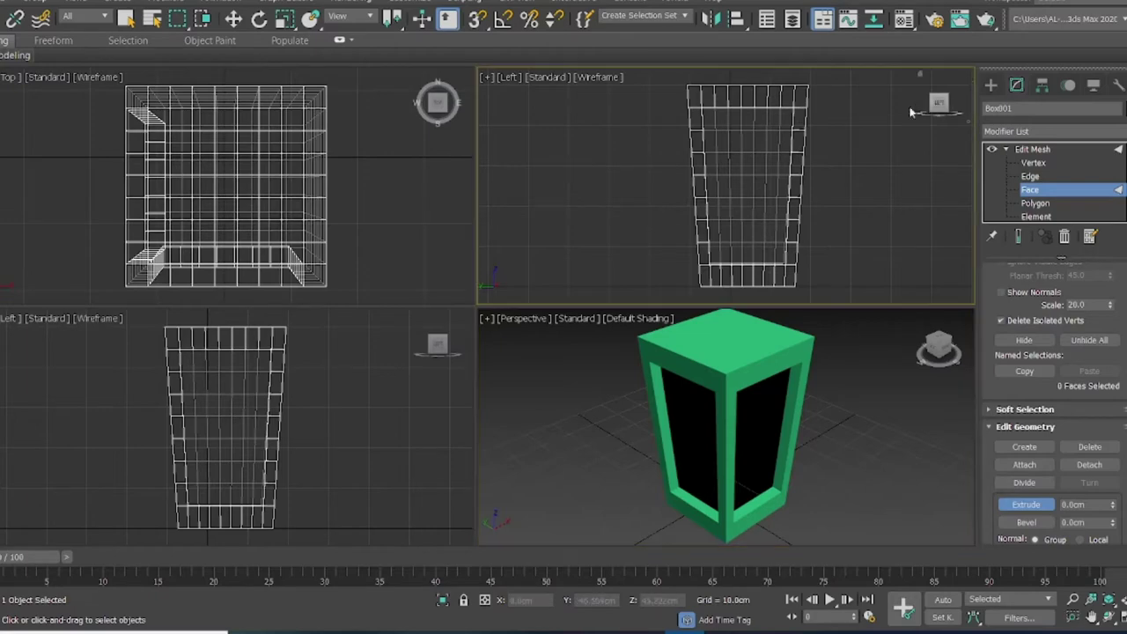
left_click_drag(803, 141, 636, 258)
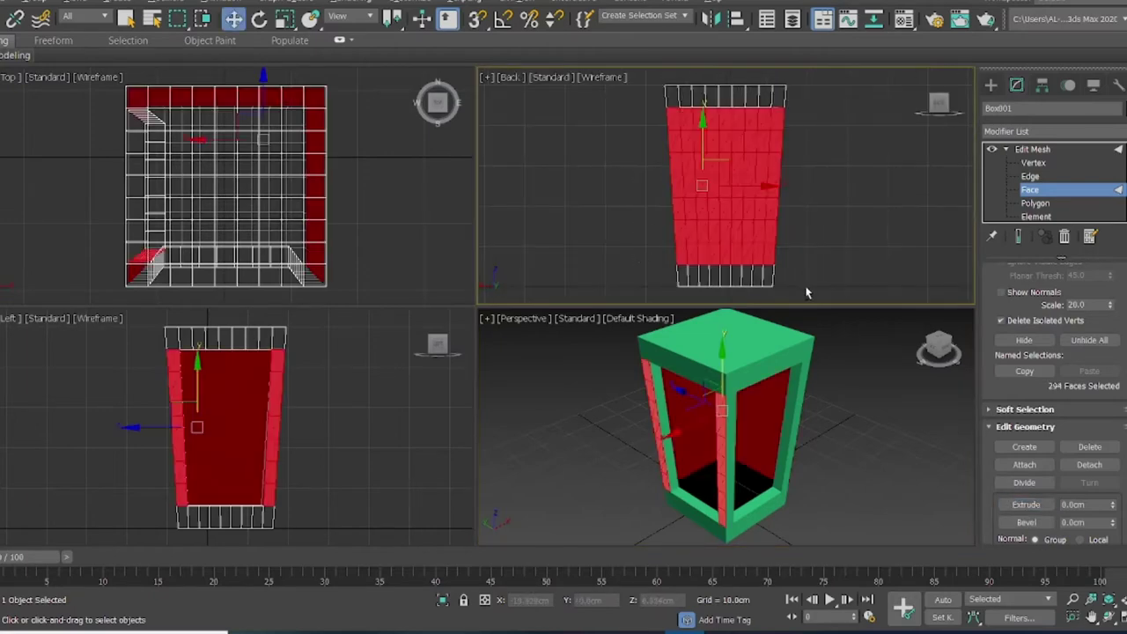
left_click_drag(680, 310, 674, 280, "alt")
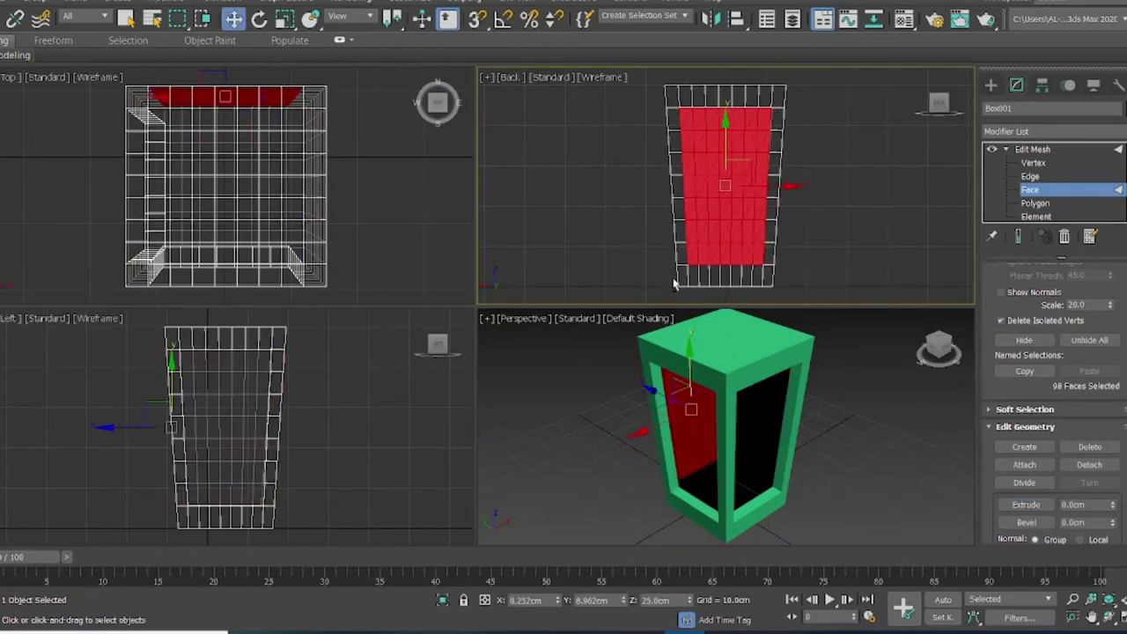
key("Delete")
Step: Cut the last window in the right side by extruding its bordered inner faces inward and deleting them
left_click(926, 104)
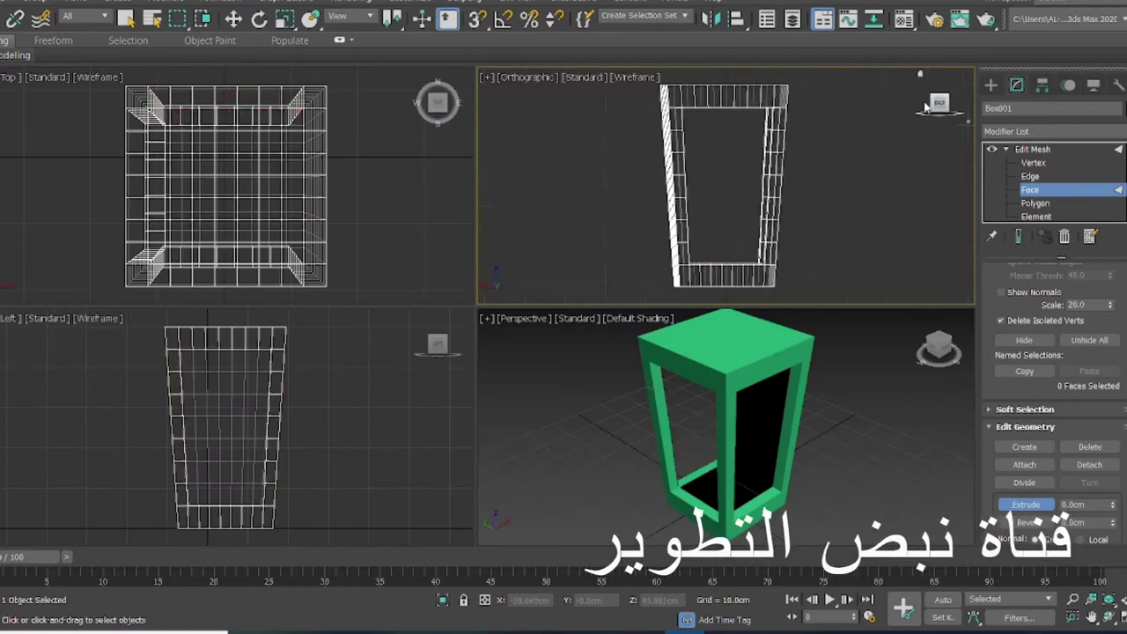
left_click_drag(782, 126, 625, 262)
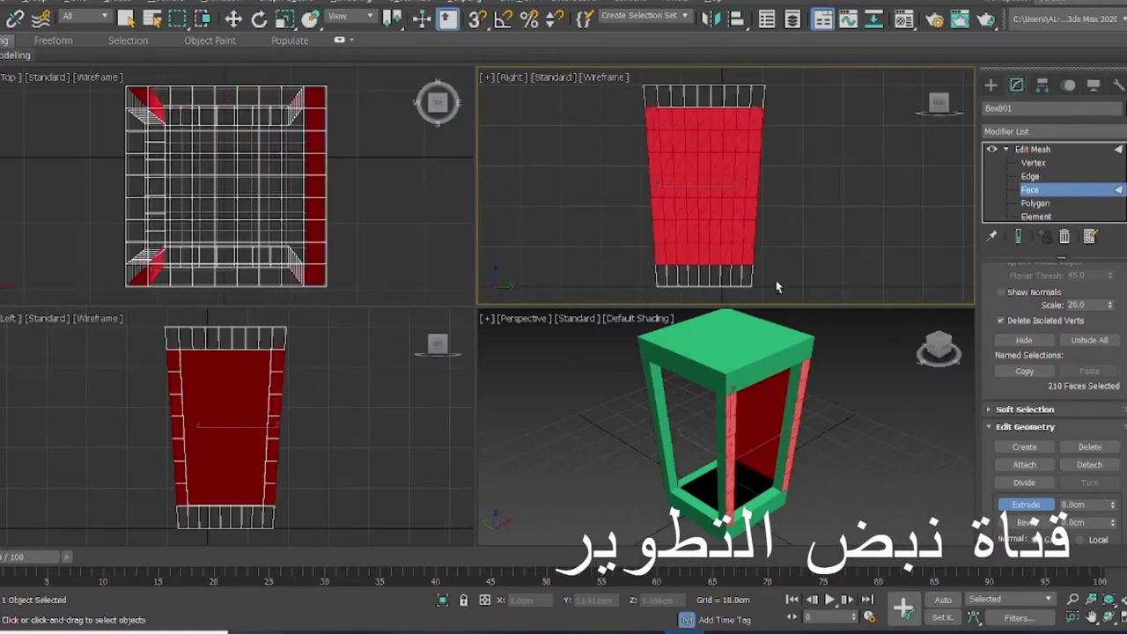
left_click_drag(651, 115, 662, 315, "alt")
left_click(666, 123, "ctrl")
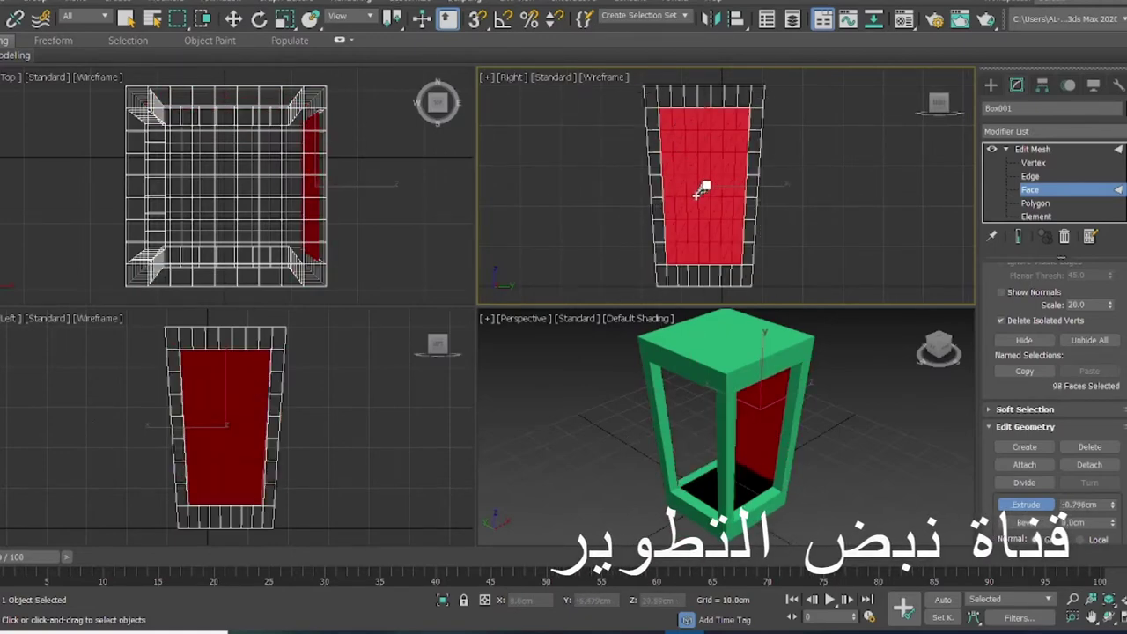
key("Delete")
Step: Select the faces across the top of the lantern frame
right_click(889, 441)
left_click(1125, 618)
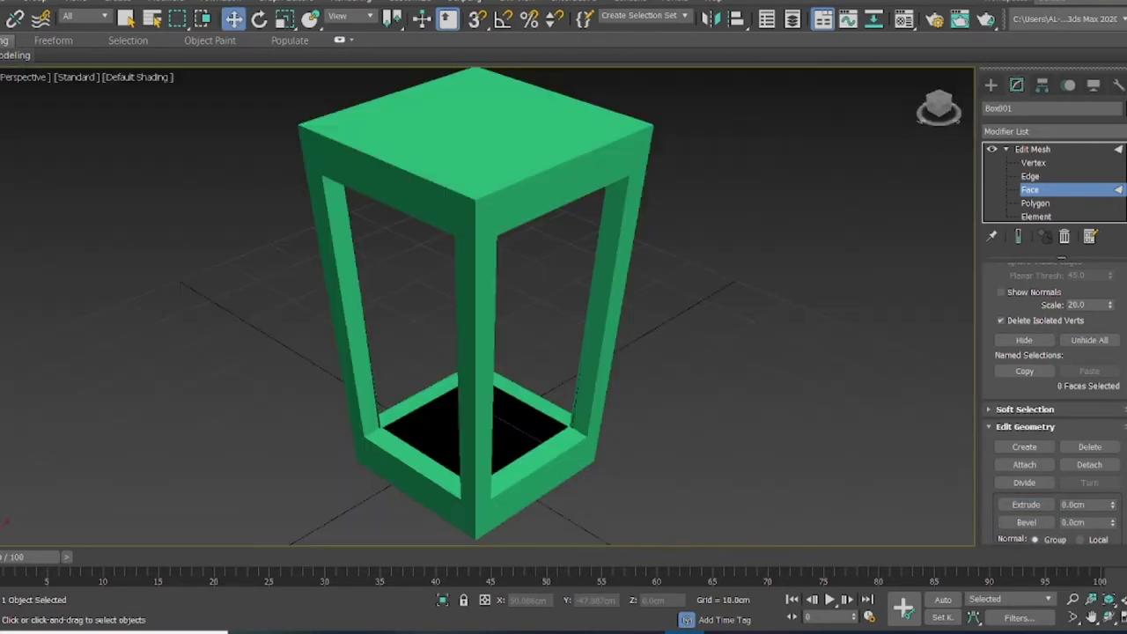
left_click(1108, 618)
left_click_drag(510, 438, 472, 433)
left_click(1093, 618)
scroll(659, 263, "up", 4)
left_click_drag(659, 263, 823, 461)
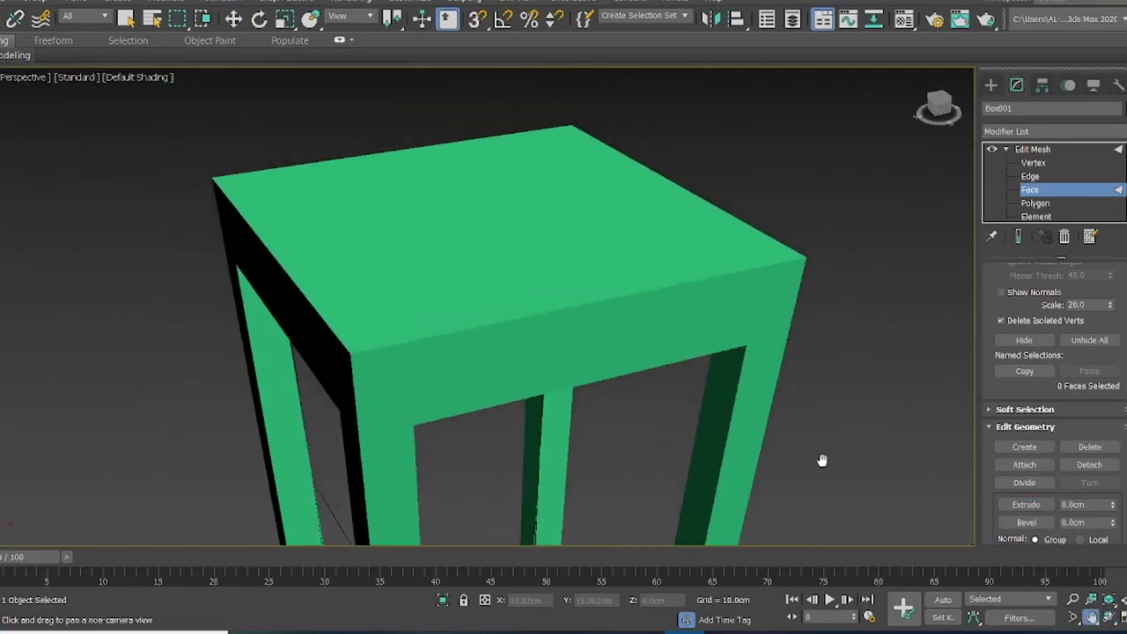
scroll(878, 285, "down", 4)
scroll(878, 280, "up", 4)
right_click(840, 250)
left_click_drag(55, 126, 817, 398)
Step: Turn off Ignore Backfacing and deselect the side faces so only the top faces stay selected
key("alt+w")
right_click(635, 265)
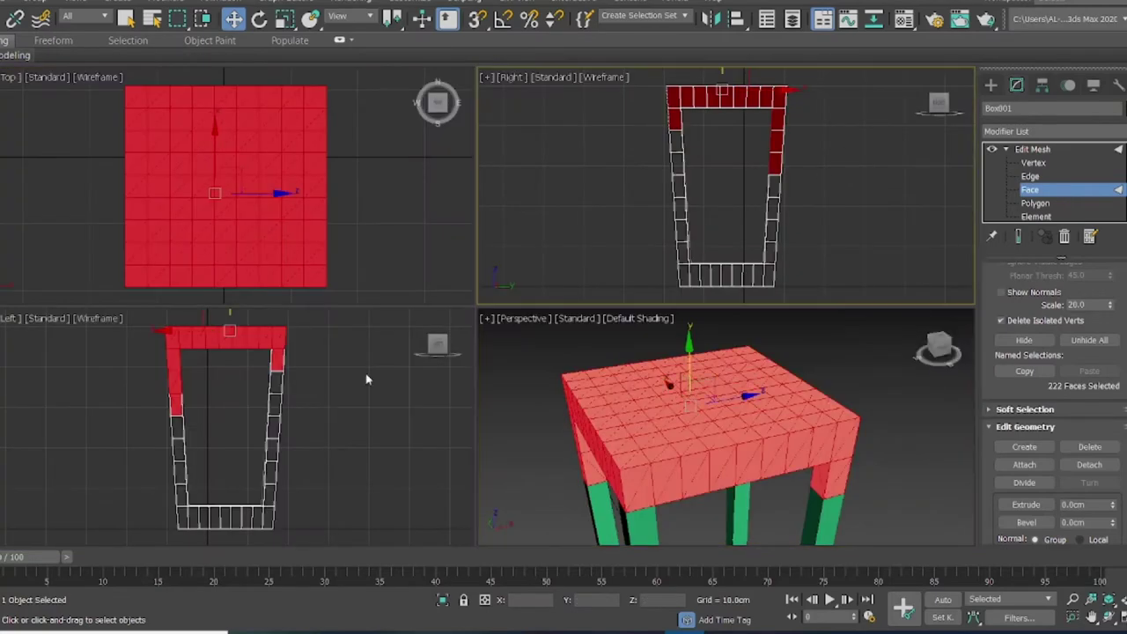
left_click_drag(370, 453, 88, 342, "alt")
left_click_drag(1054, 329, 1011, 421)
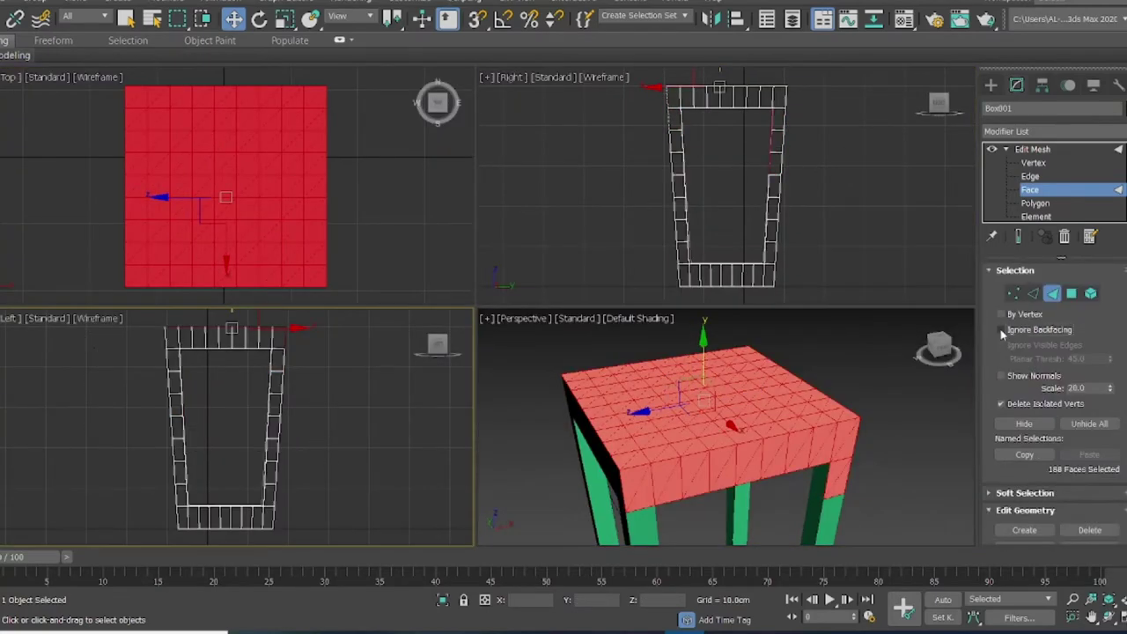
left_click(451, 348)
left_click_drag(364, 440, 83, 341, "alt")
Step: Extrude the top faces upward and scale them inward to form the roof's first tier
left_click_drag(1042, 470, 1043, 366)
left_click(1026, 484)
left_click_drag(726, 422, 693, 352)
key("r")
key("ctrl+e")
Step: Build the upper roof by repeatedly extruding the top faces and scaling them down to a small square
scroll(695, 354, "down", 3)
left_click(1123, 600)
scroll(828, 406, "up", 8)
middle_click_drag(832, 387, 768, 434)
key("r")
left_click(1025, 484)
key("r")
left_click_drag(761, 425, 769, 480)
left_click(1022, 482)
key("r")
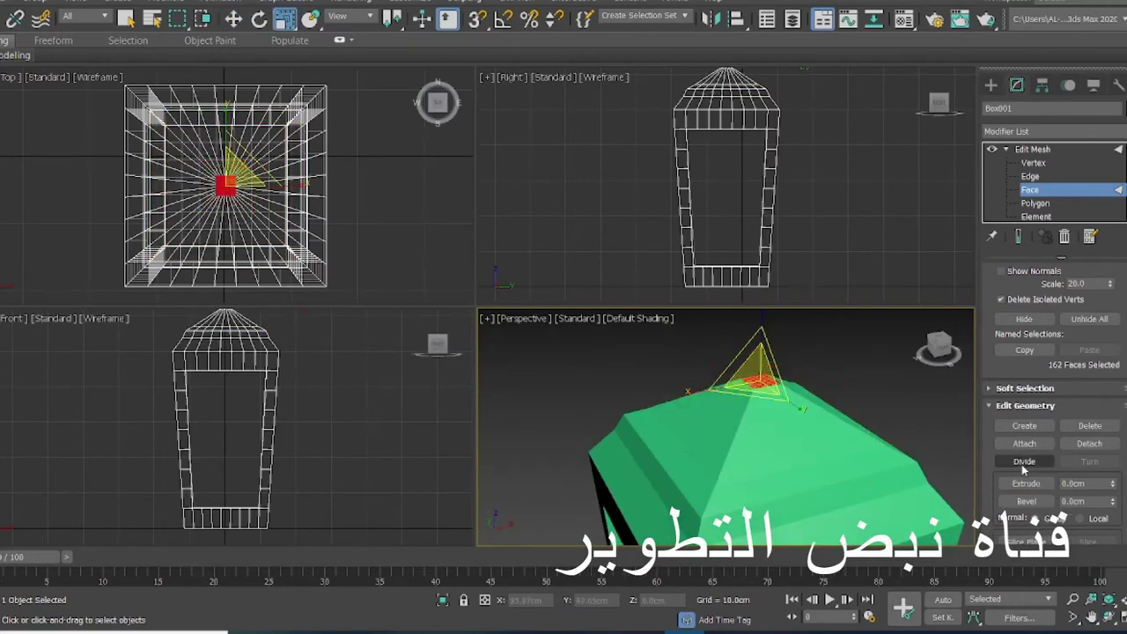
Step: Form a finial on the roof by flaring the small top faces outward, extruding them up and scaling them toward a point
mouse_move(764, 368)
left_mouse_down()
mouse_move(764, 378)
mouse_move(767, 361)
left_mouse_up()
key("r")
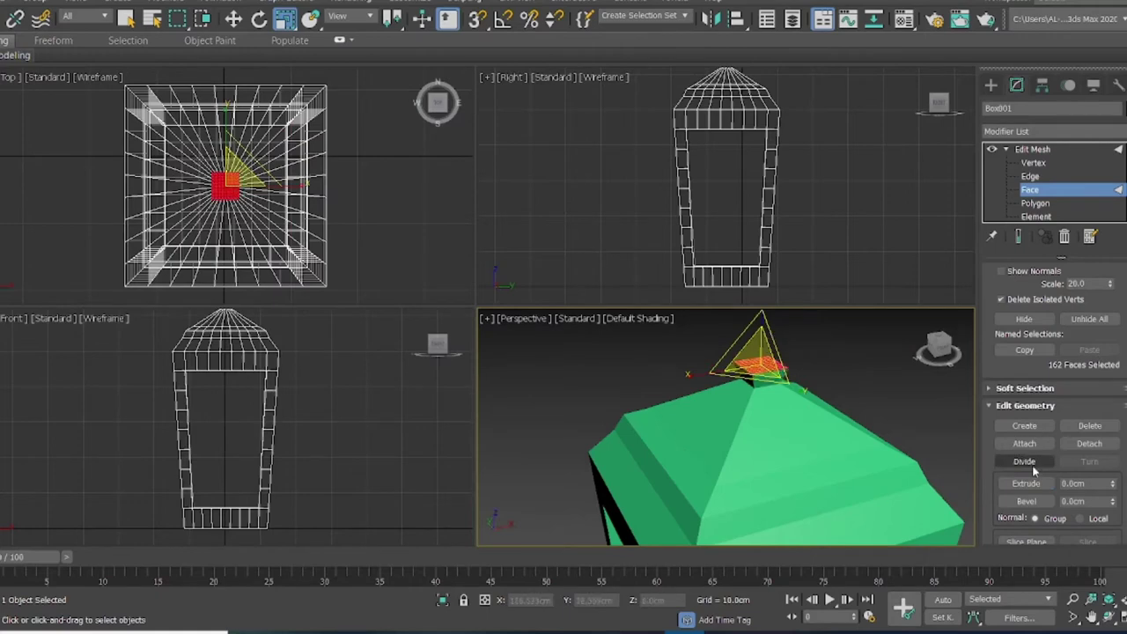
scroll(846, 387, "up", 3)
middle_click_drag(845, 420, 889, 436)
key("r")
left_click_drag(715, 396, 708, 461)
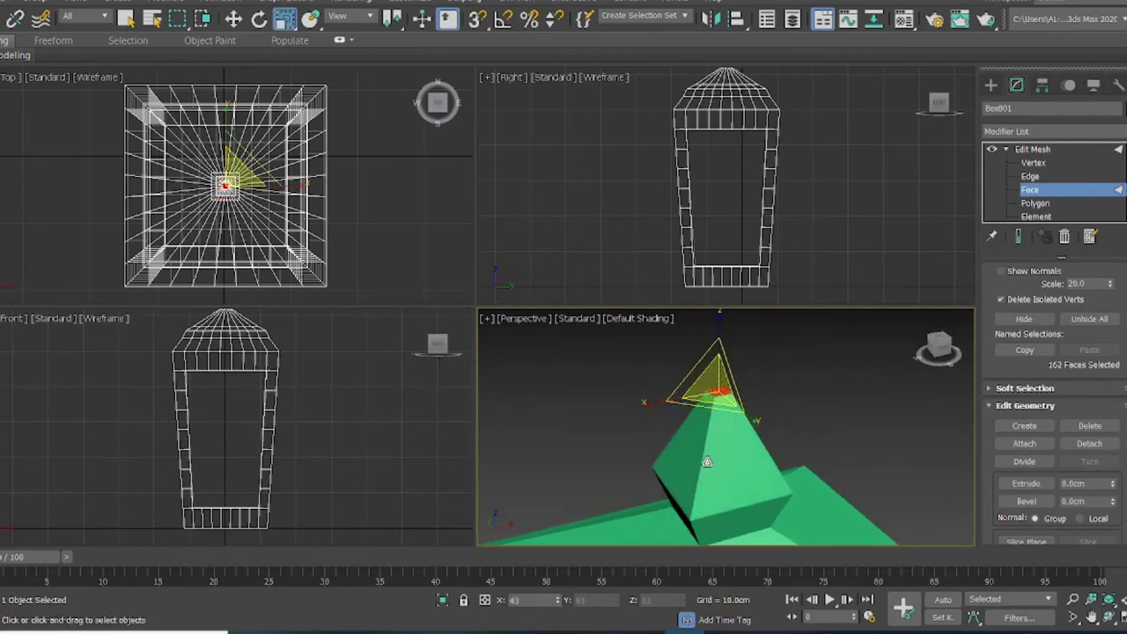
scroll(722, 423, "down", 3)
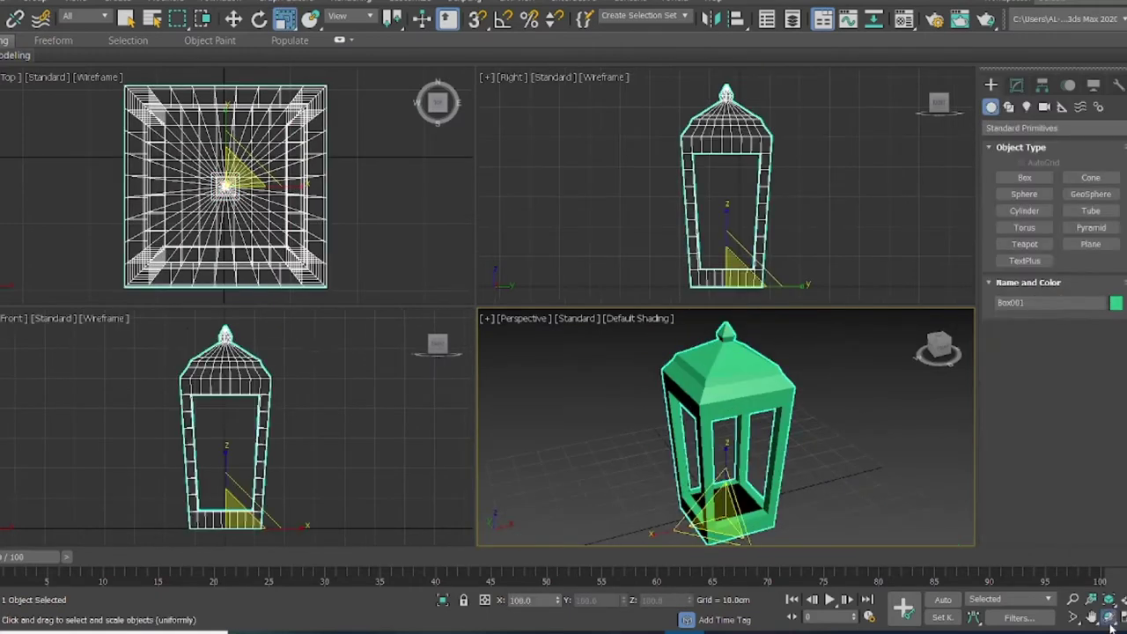
Step: Draw a plane about 41.8 cm long and 24.8 cm wide over the window opening in the Right view
key("alt+w")
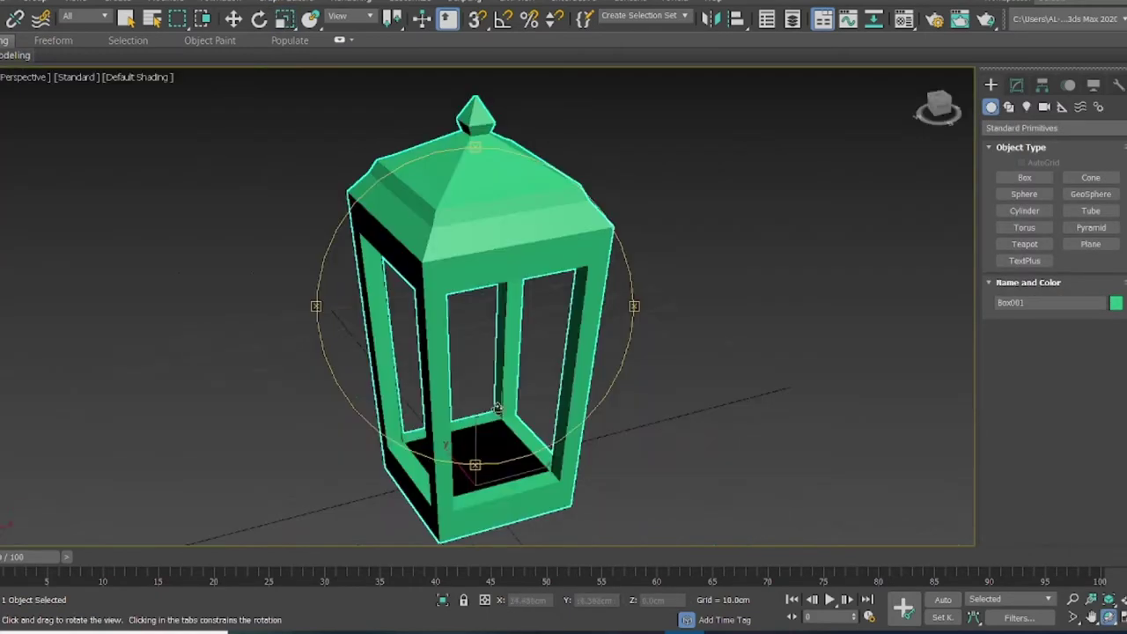
middle_click_drag(528, 370, 582, 388, "alt")
left_click_drag(582, 389, 603, 374)
left_click(1122, 619)
left_click(1092, 244)
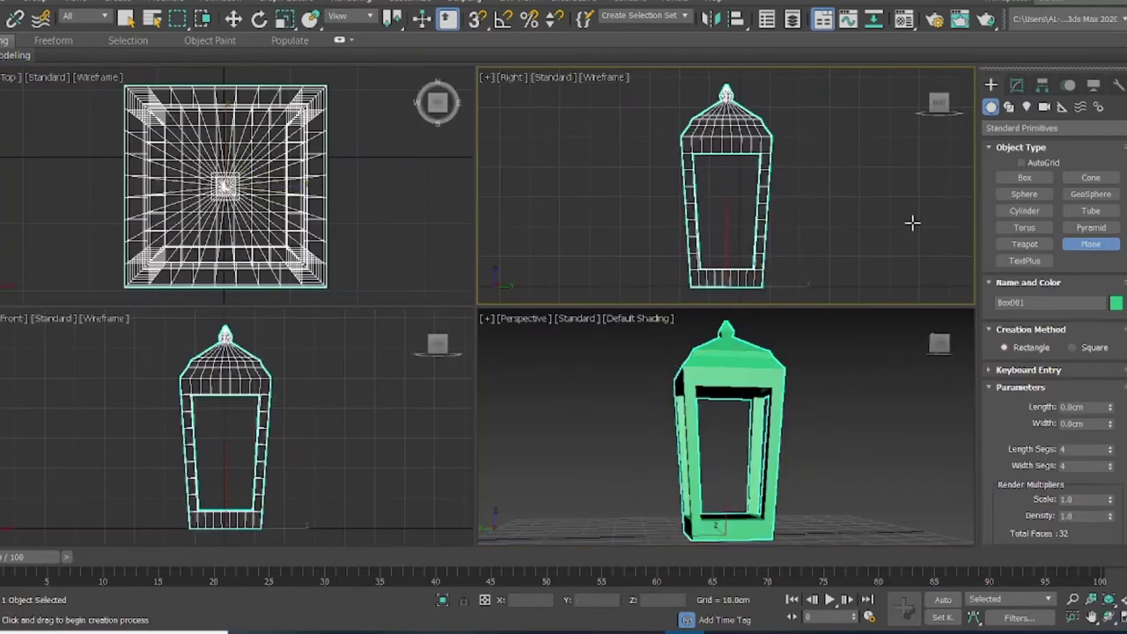
scroll(911, 221, "up", 3)
left_click(1122, 619)
left_click_drag(385, 192, 596, 549)
middle_click_drag(688, 448, 679, 340)
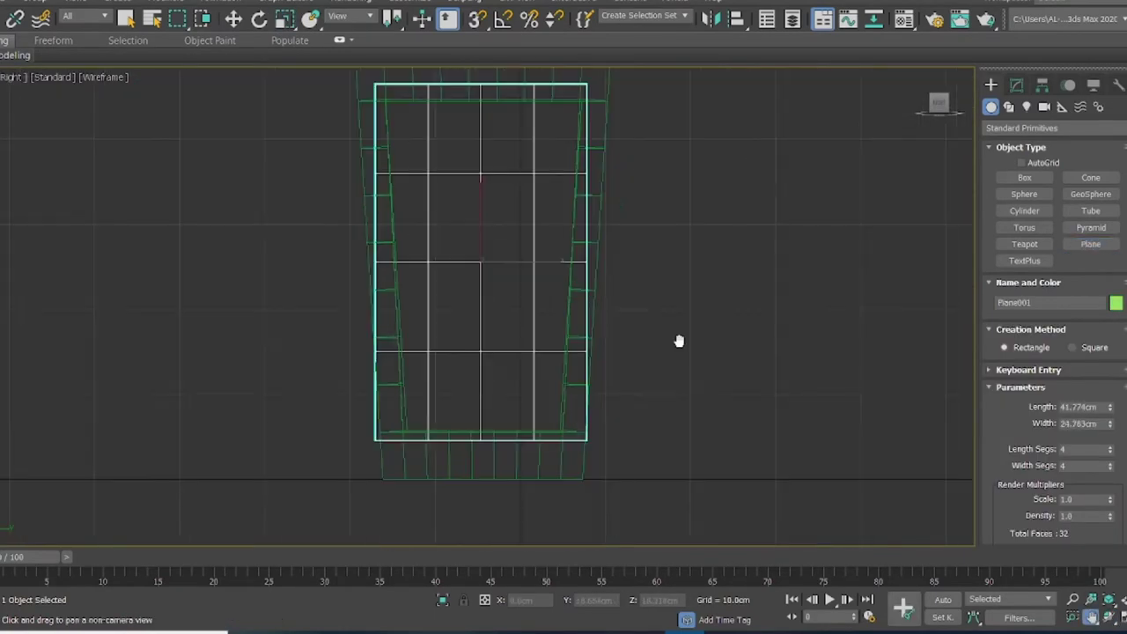
Step: Move the plane slightly sideways to centre it over the window opening
key("r")
right_click(533, 273)
left_click(556, 293)
left_click_drag(547, 262, 551, 262)
Step: Add a Taper modifier to the plane with its centre at the top edge and an amount of 0.2
left_click(1017, 84)
left_click(1087, 131)
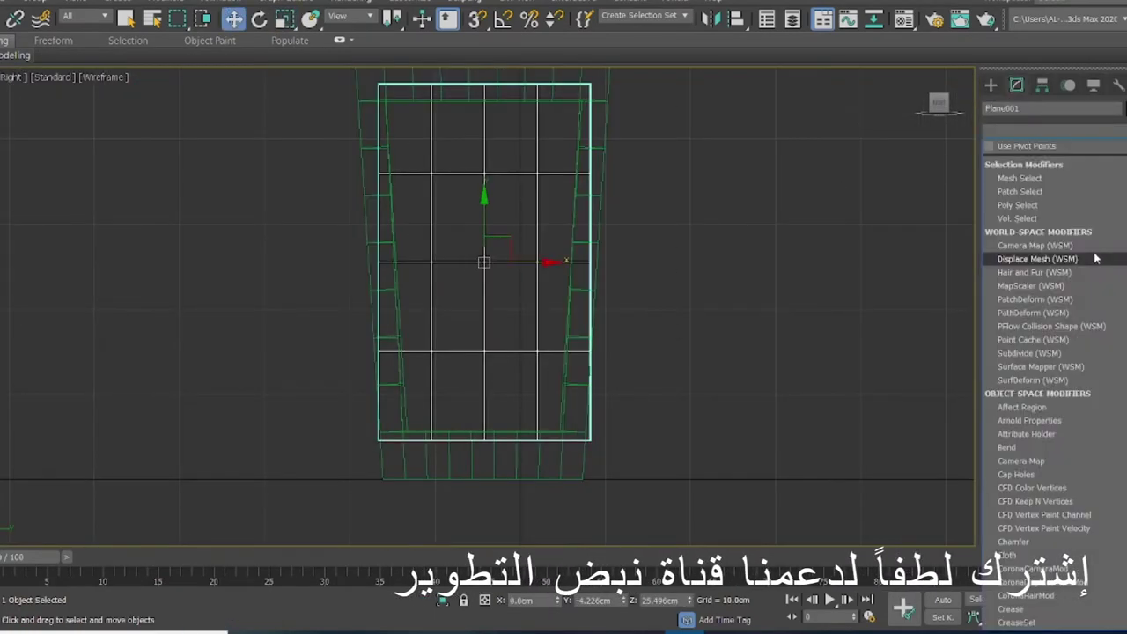
scroll(1095, 257, "down", 10)
left_click(1026, 370)
left_click(1006, 150)
left_click(1033, 163)
left_click(1034, 177)
left_click_drag(482, 200, 483, 192)
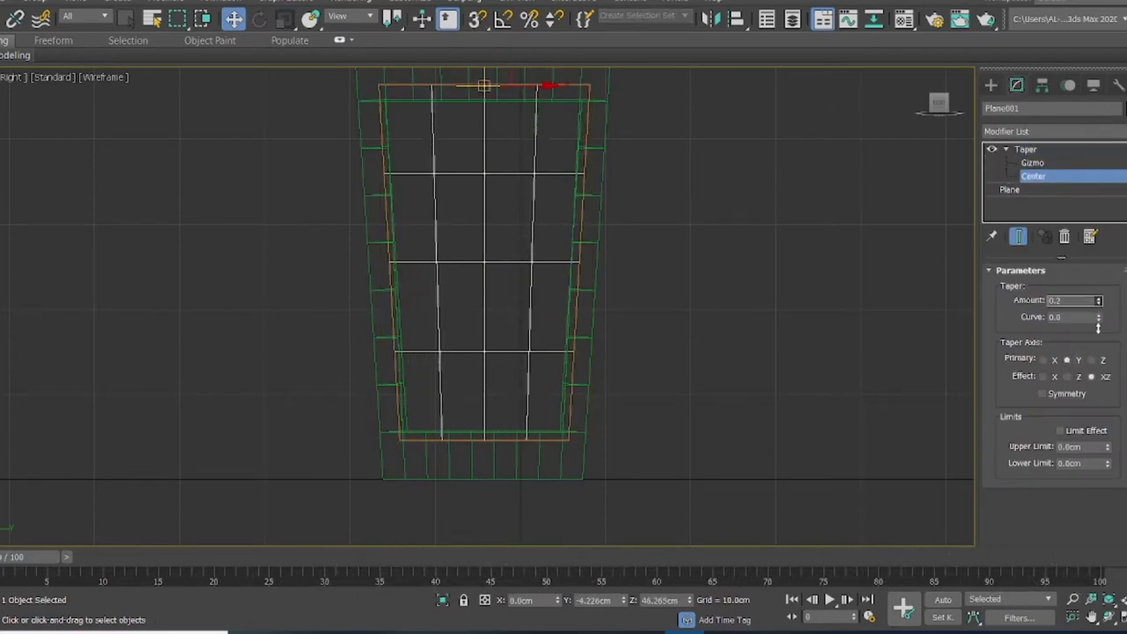
Step: Move the tapered pane to the frame's right side and tilt it to match the side's slope in the Front view
left_click(1124, 618)
left_click(387, 387)
left_click(991, 85)
left_click_drag(289, 456, 325, 460)
scroll(325, 460, "up", 3)
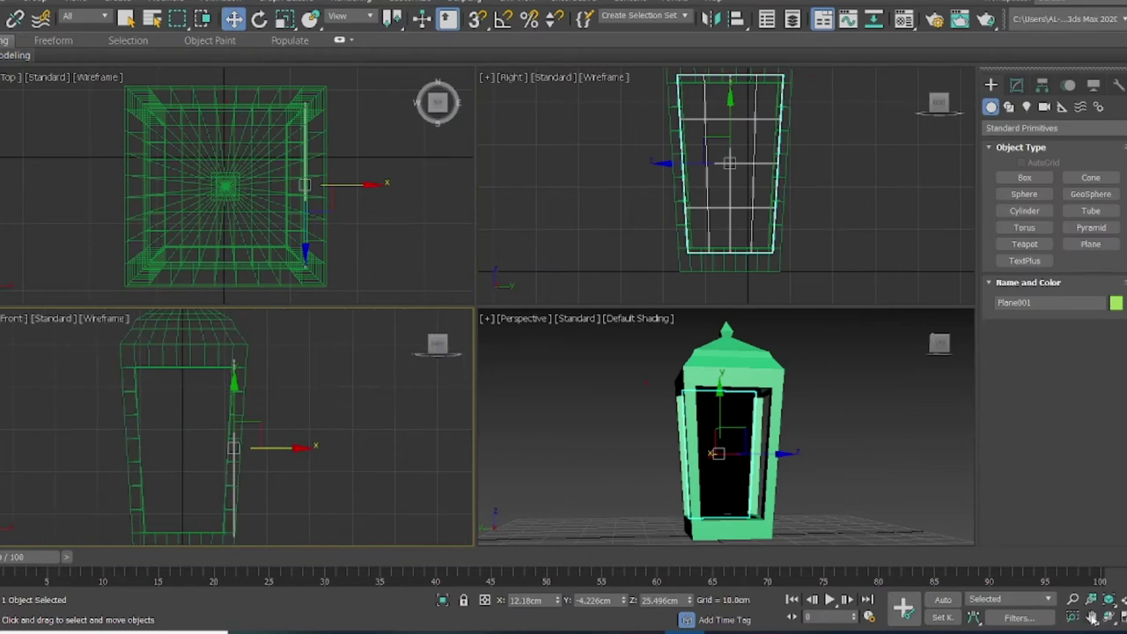
key("alt+w")
key("e")
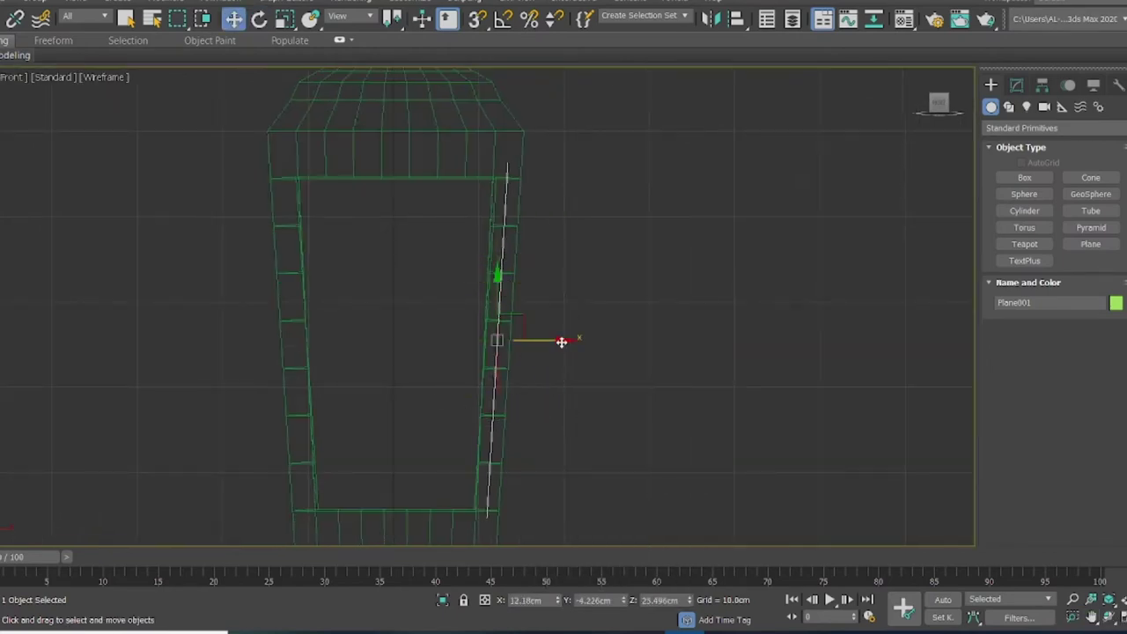
Step: Mirror a copy of the tilted pane for the opposite side of the lantern
left_click(1017, 85)
left_click(711, 19)
left_click(490, 344)
left_click(486, 428)
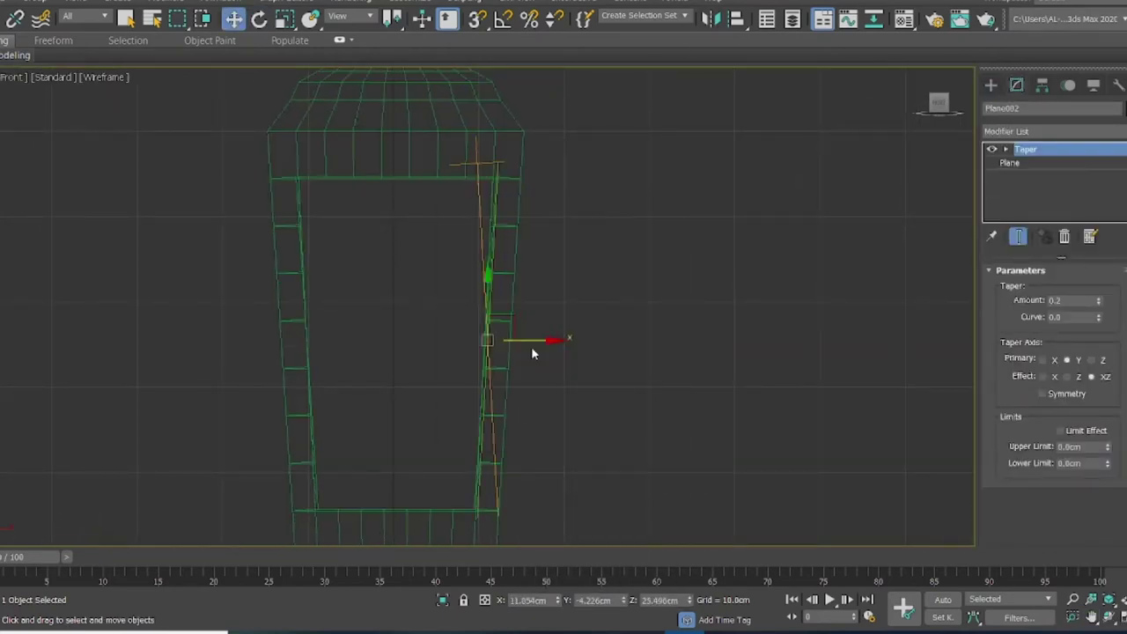
key("alt+w")
Step: Select both opposite panes and rotate a copy of them onto the two remaining window openings
middle_click_drag(874, 461, 740, 454, "alt")
left_click(687, 441, "ctrl")
right_click(319, 377)
key("e")
right_click(270, 224)
key("ctrl+z")
left_click_drag(269, 224, 247, 262)
key("Escape")
left_click_drag(272, 218, 187, 302, "shift")
left_click(531, 374)
left_click(1126, 109)
left_click(477, 337)
Step: Draw a ground plane beneath the lantern and enlarge it to about 291 cm long and 358 cm wide
right_click(813, 461)
key("alt+w")
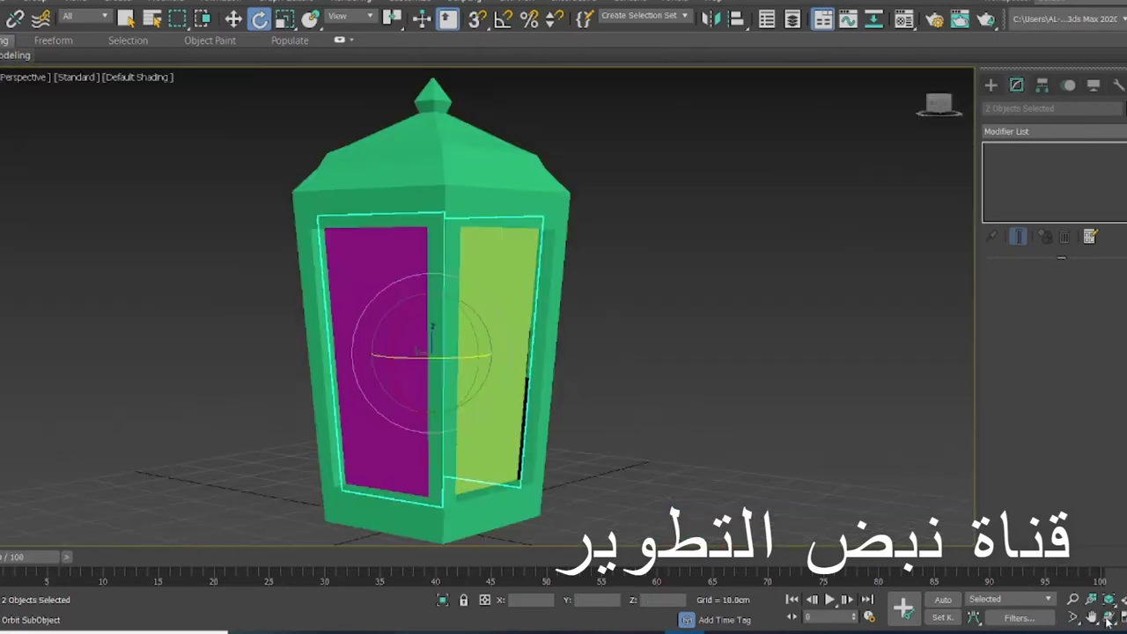
left_click(1109, 617)
left_click_drag(669, 370, 529, 375)
scroll(903, 244, "down", 4)
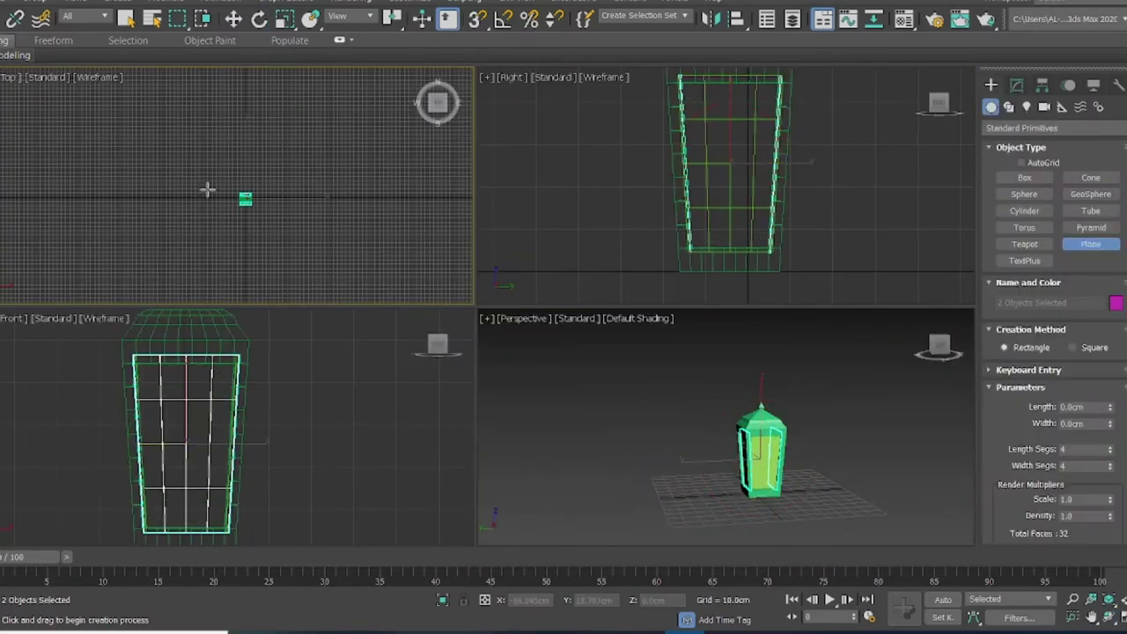
left_click_drag(119, 113, 405, 308)
left_click(1017, 86)
left_click_drag(1110, 292, 1110, 379)
left_click_drag(1111, 308, 1110, 396)
Step: Examine the lantern standing on the ground plane in the Perspective view
left_click(1109, 599)
right_click(848, 431)
left_click(876, 451)
middle_click_drag(793, 396, 797, 543)
left_click(1109, 599)
left_click(1091, 617)
left_click_drag(828, 480, 837, 513)
scroll(838, 514, "up", 5)
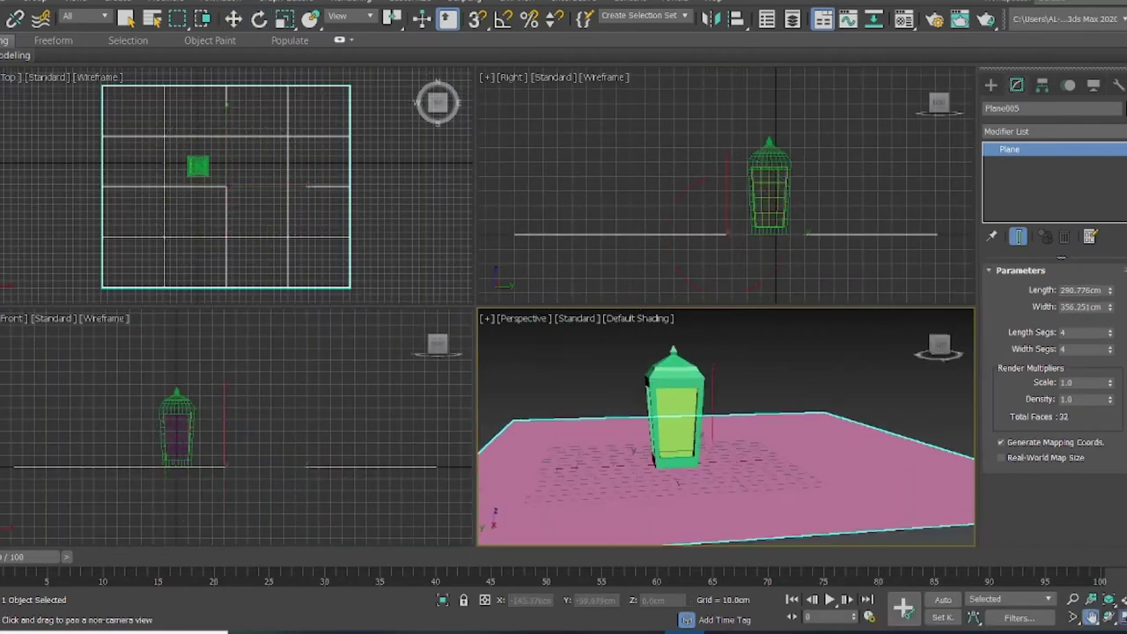
Step: Create a physical camera from the Perspective view and frame the lantern and ground plane in it
key("ctrl+c")
key("alt+w")
left_click(1073, 617)
left_click_drag(500, 458, 500, 421)
left_click_drag(442, 305, 763, 313)
left_click(583, 180)
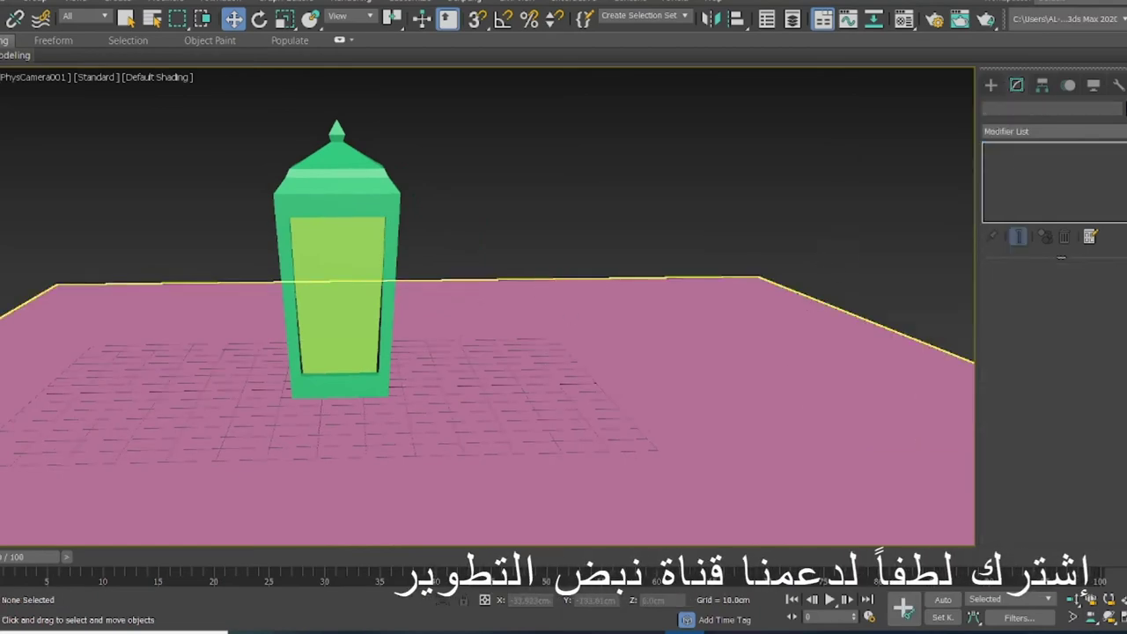
Step: Orbit the camera slightly around the lantern and shift the camera with its target in the Top view
key("alt+w")
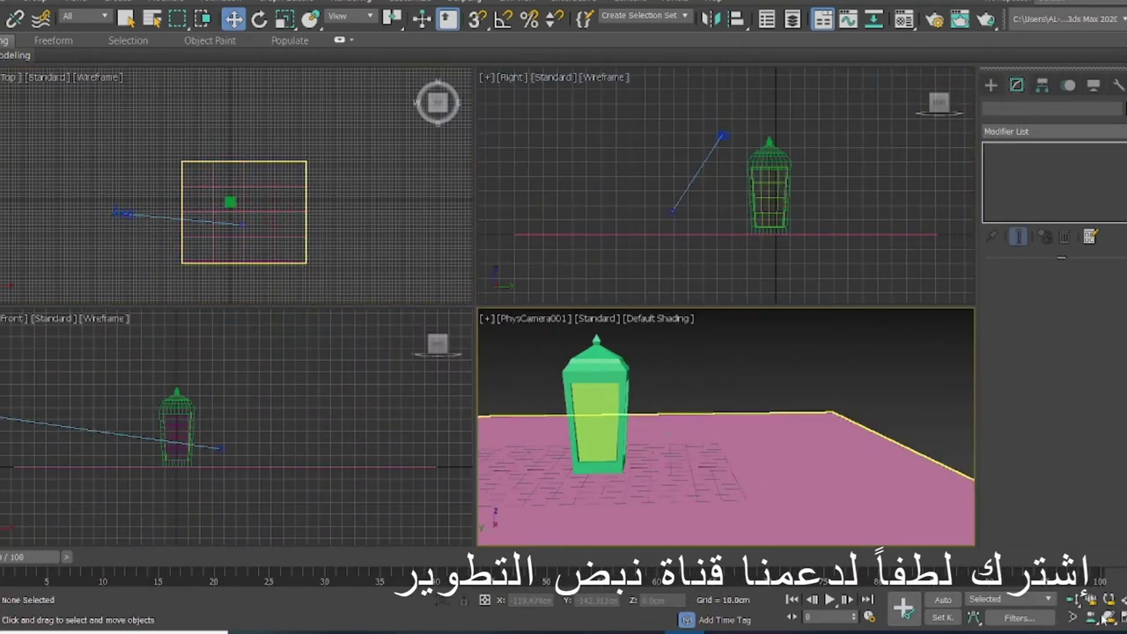
left_click(1107, 618)
left_click_drag(788, 522, 828, 526)
right_click(828, 526)
left_click(165, 198)
left_click_drag(211, 181, 211, 185)
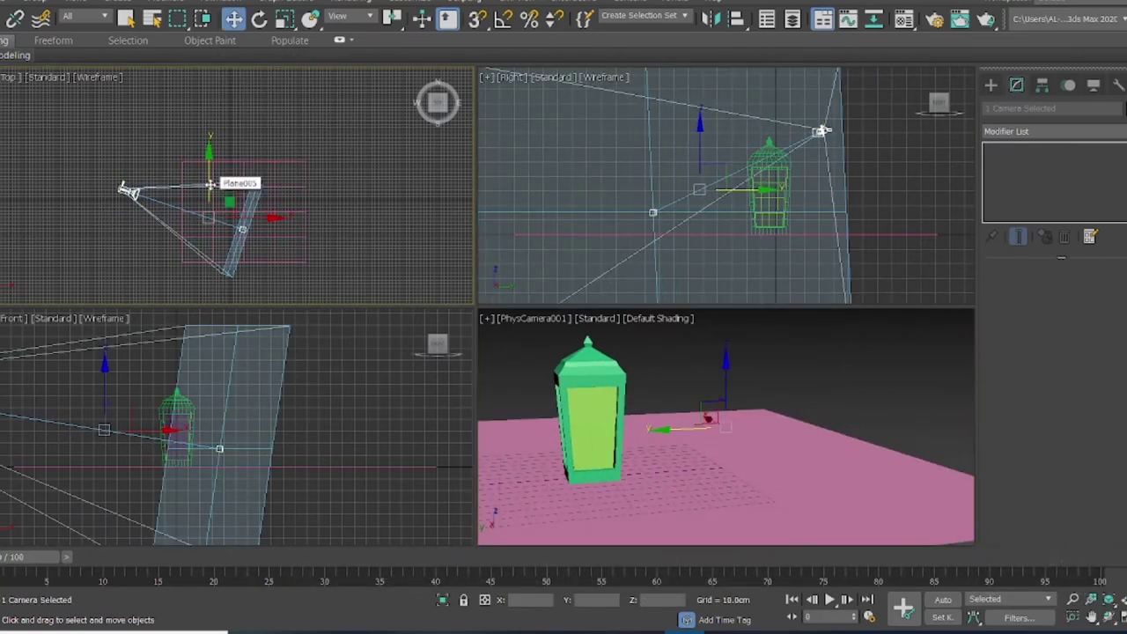
left_click(764, 354)
left_click(934, 20)
left_click(385, 133)
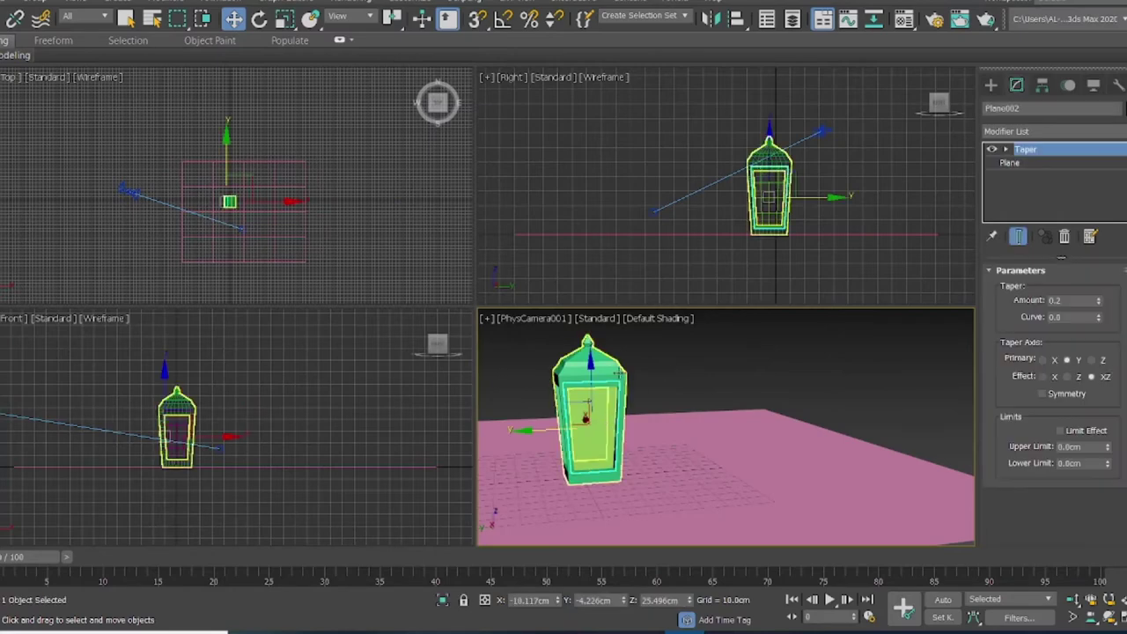
Step: Move three of the four window panes out of the lantern along X so they stand beside it
left_click(145, 430)
middle_click_drag(145, 430, 241, 415)
scroll(206, 403, "up", 3)
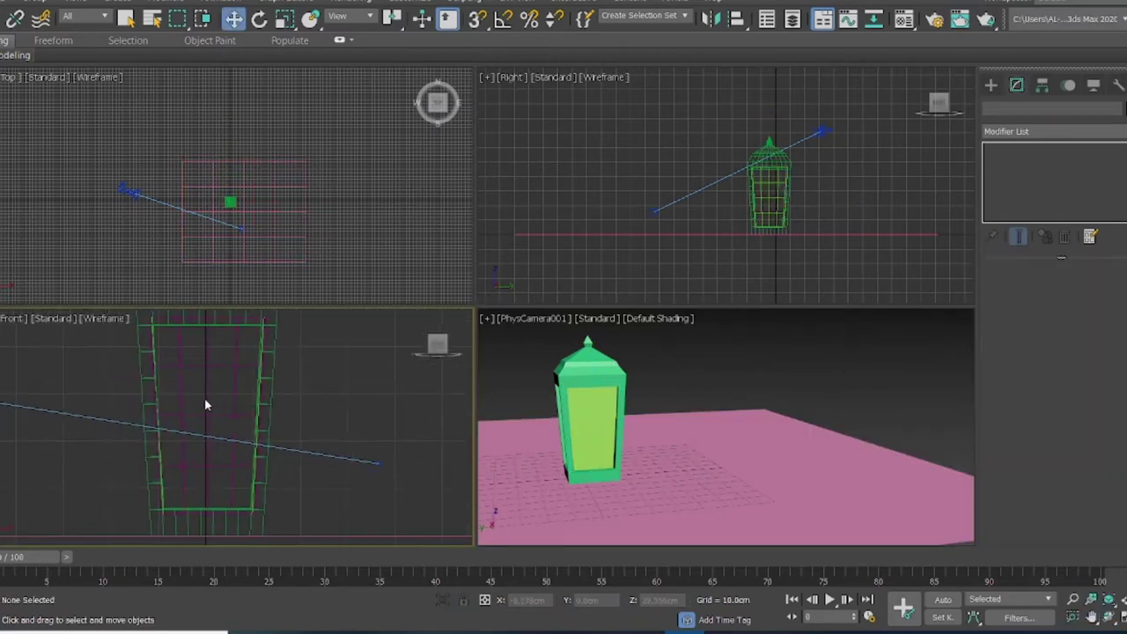
left_click(595, 432)
scroll(211, 411, "up", 3)
left_click(313, 435, "ctrl")
left_click_drag(221, 420, 0, 420)
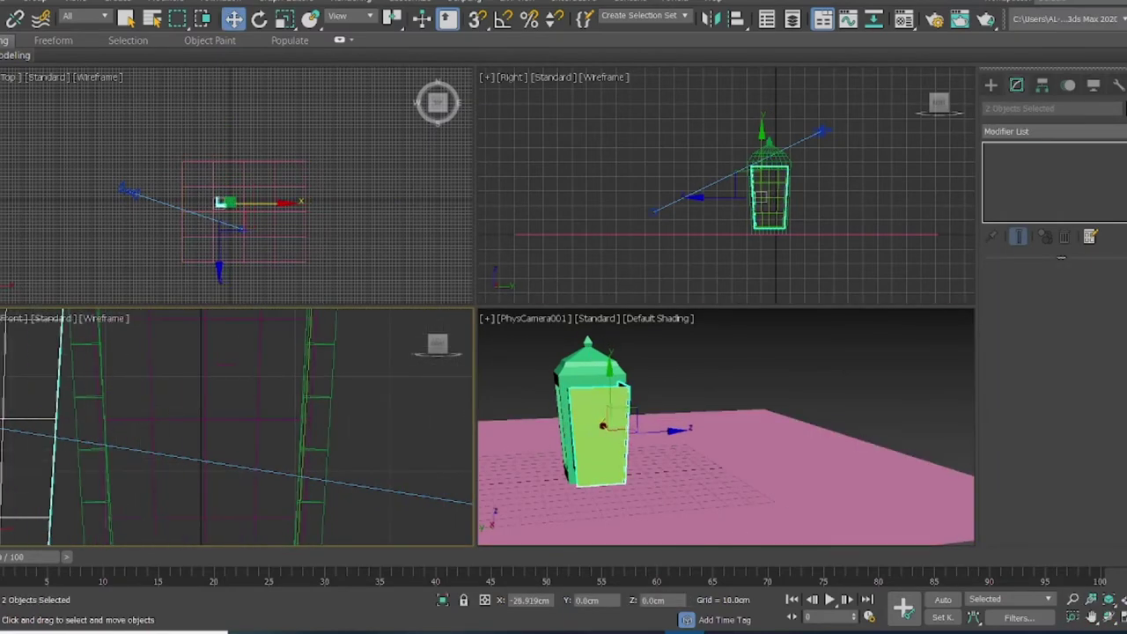
left_click_drag(310, 437, 23, 437)
Step: Select the two opposite purple panes beside the lantern in an orbited, closer Perspective view
left_click(700, 382)
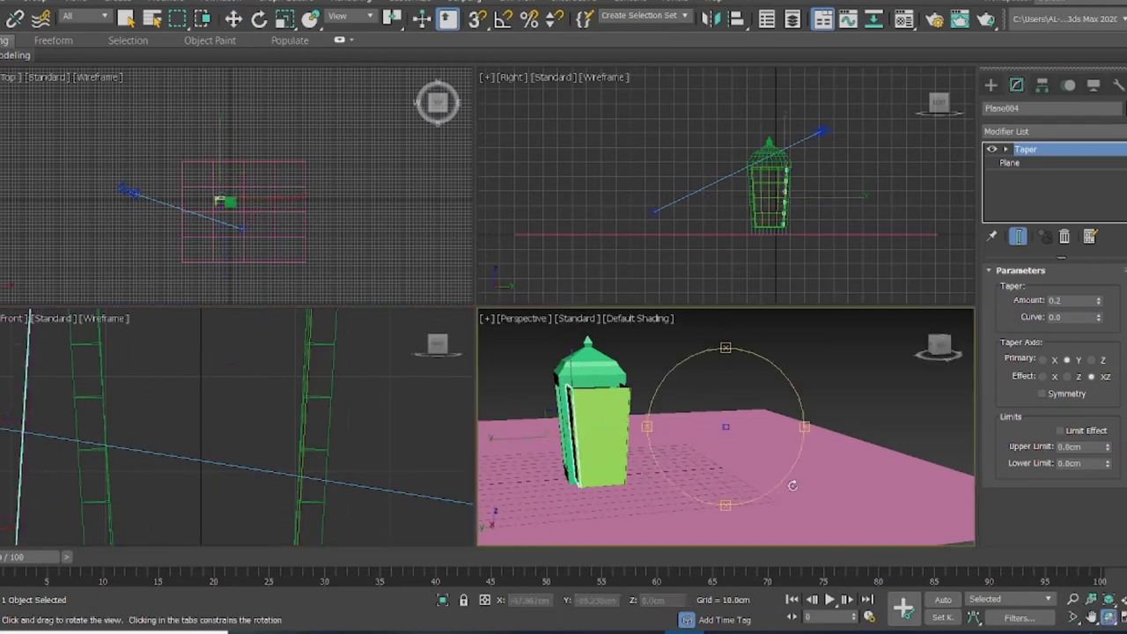
left_click_drag(750, 458, 865, 467)
right_click(865, 466)
left_click(599, 384, "ctrl")
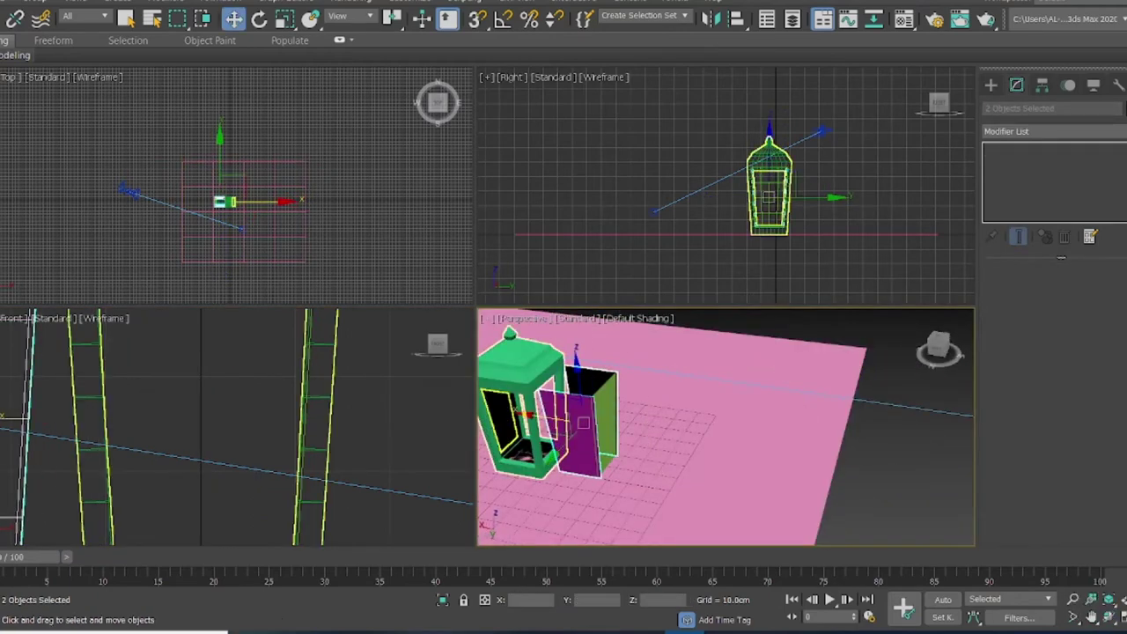
left_click(2, 548)
left_click(1092, 618)
scroll(896, 463, "up", 5)
scroll(881, 459, "down", 2)
left_click_drag(748, 434, 823, 459)
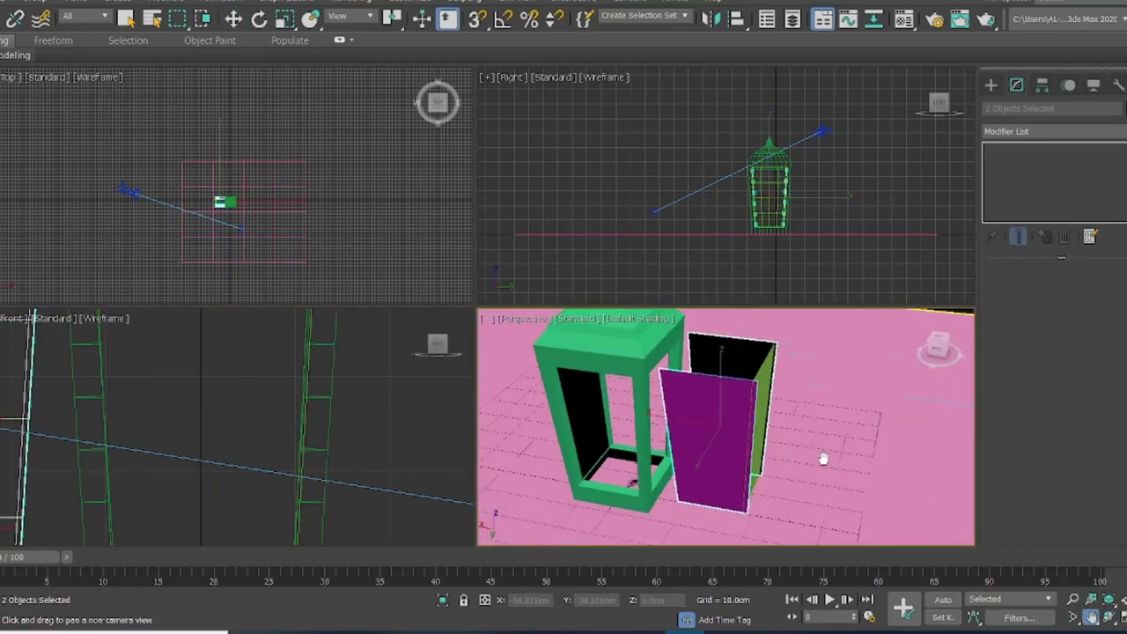
Step: Assign a red material with specular level 42 and glossiness 40 to the two selected panes
left_click(405, 127)
key("m")
left_click(170, 408)
left_click(289, 66)
left_click_drag(335, 181, 335, 135)
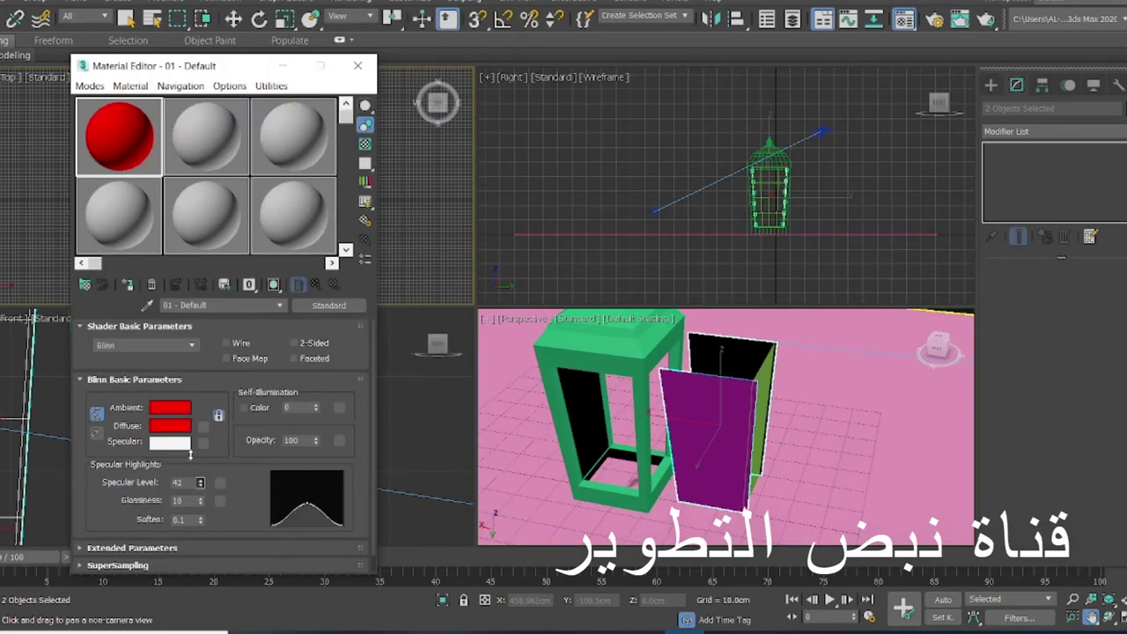
left_click(128, 283)
left_click(223, 284)
key("Return")
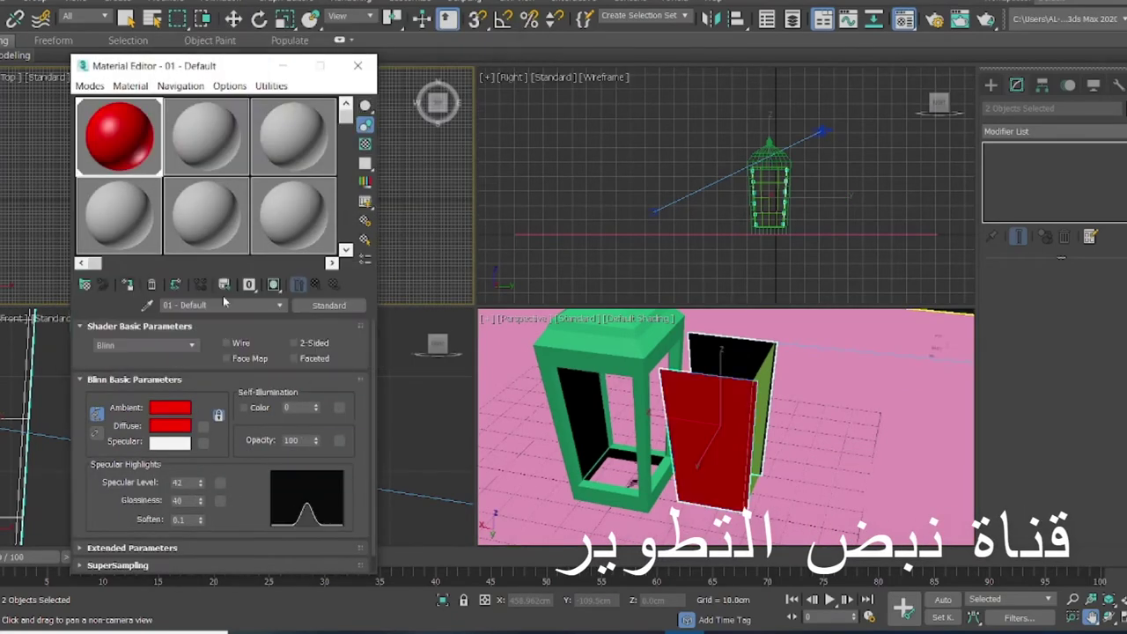
Step: Set the red material's opacity to 80
left_click_drag(305, 440, 146, 428)
type("50")
key("Return")
type("70")
key("Return")
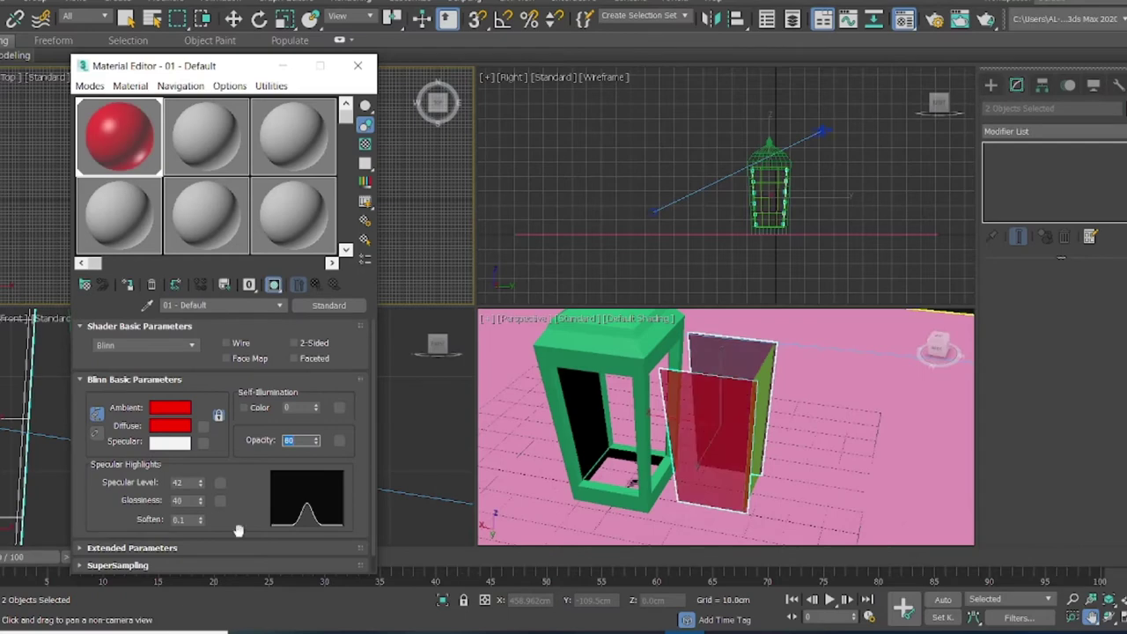
Step: Add the 1a.jpg bitmap as the red material's bump map and set the bump amount to 50
scroll(229, 527, "down", 1)
left_click(132, 565)
scroll(139, 481, "down", 5)
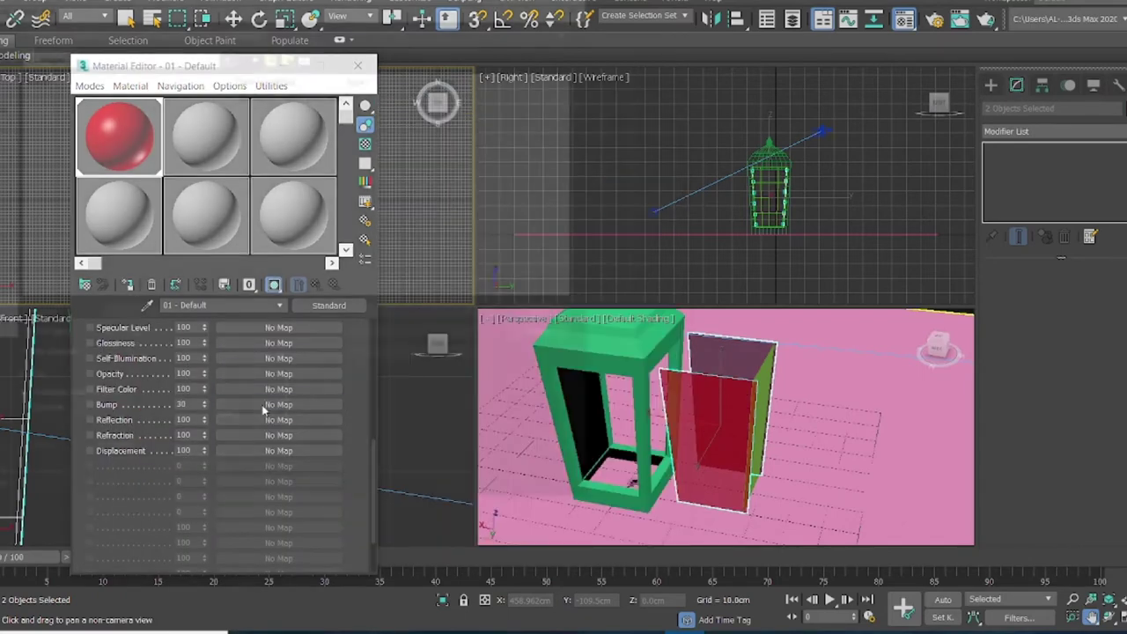
left_click(261, 407)
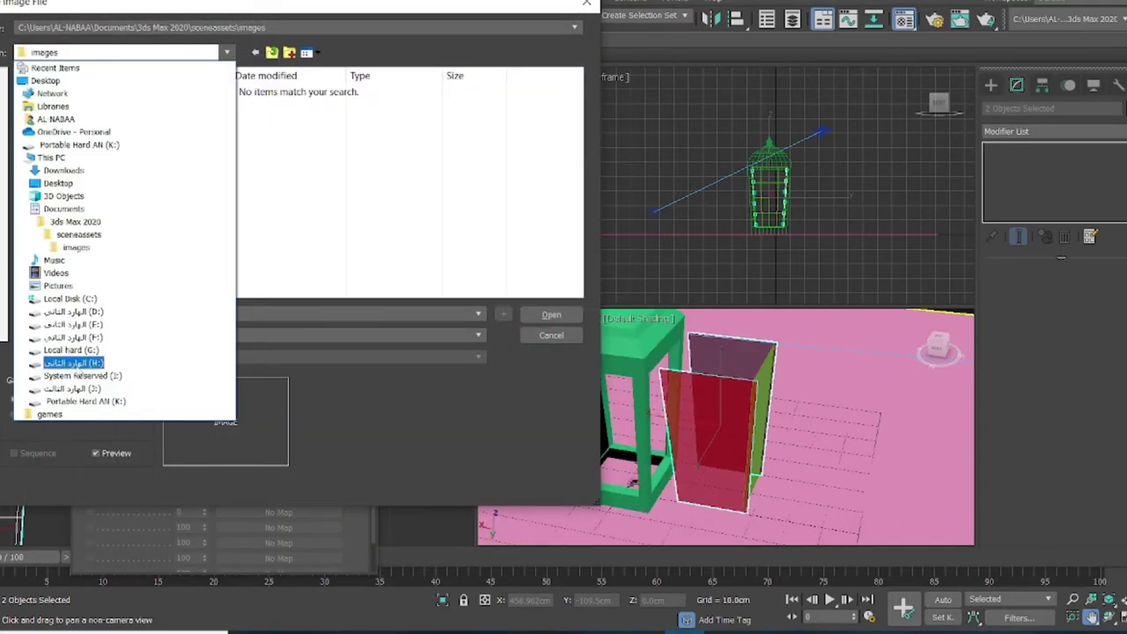
left_click(97, 360)
double_click(46, 107)
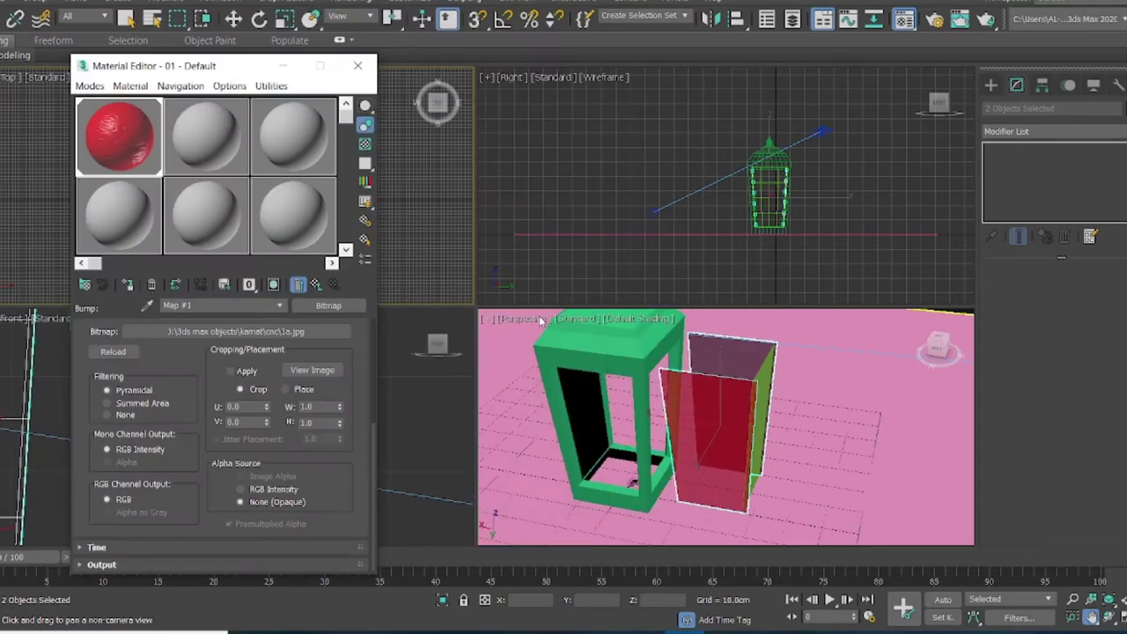
double_click(158, 122)
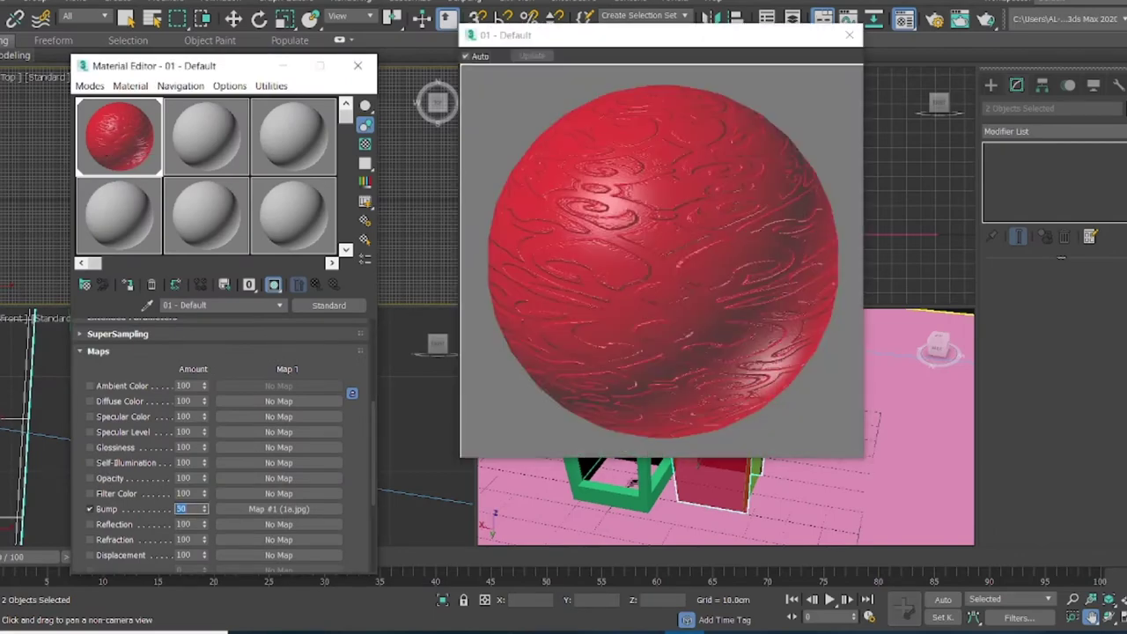
left_click(849, 35)
right_click(849, 404)
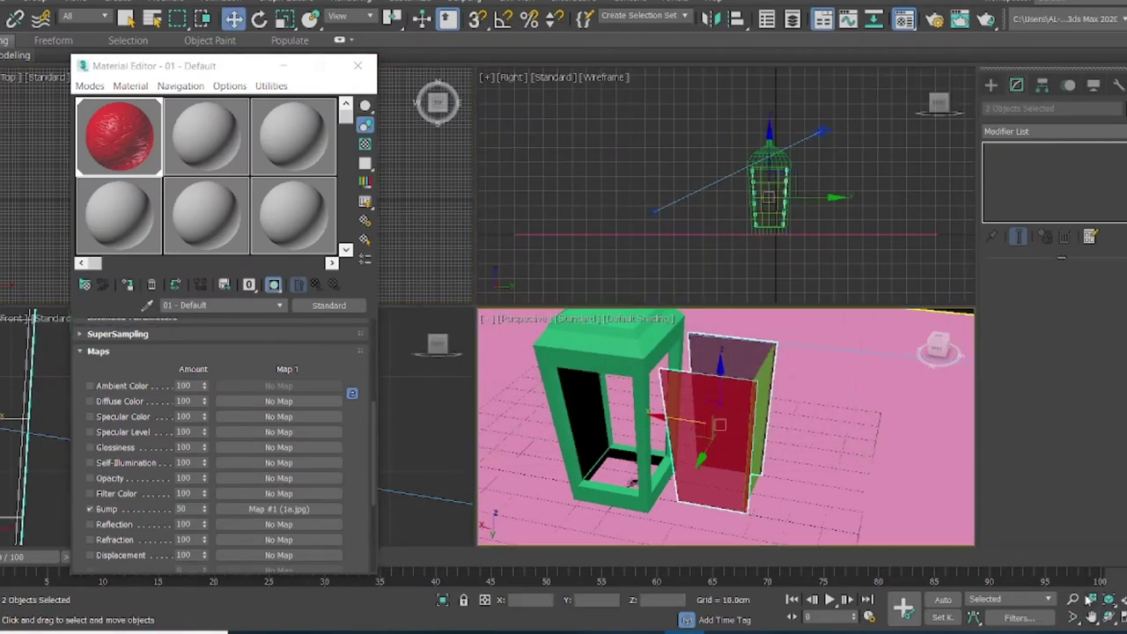
Step: Enlarge the Perspective view and render it to check the red panes
key("alt+w")
left_click(357, 66)
key("shift+q")
scroll(144, 252, "up", 1)
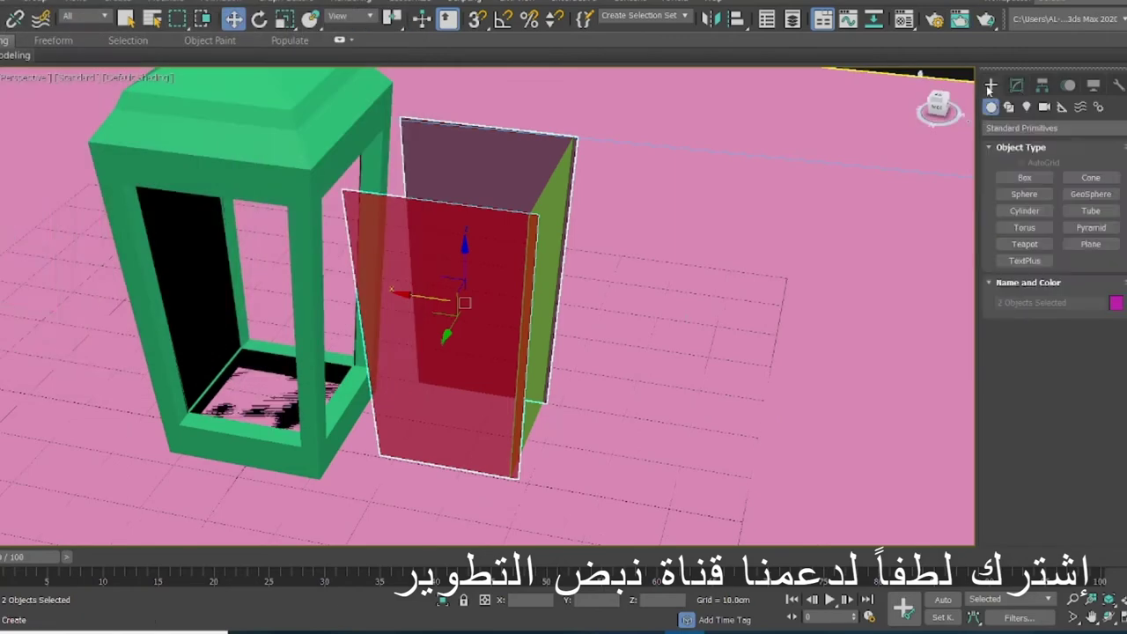
Step: Create an omni light near the ground plane in the Perspective view and reposition it
left_click(1026, 106)
left_click(1024, 211)
scroll(796, 178, "down", 5)
left_click(795, 178)
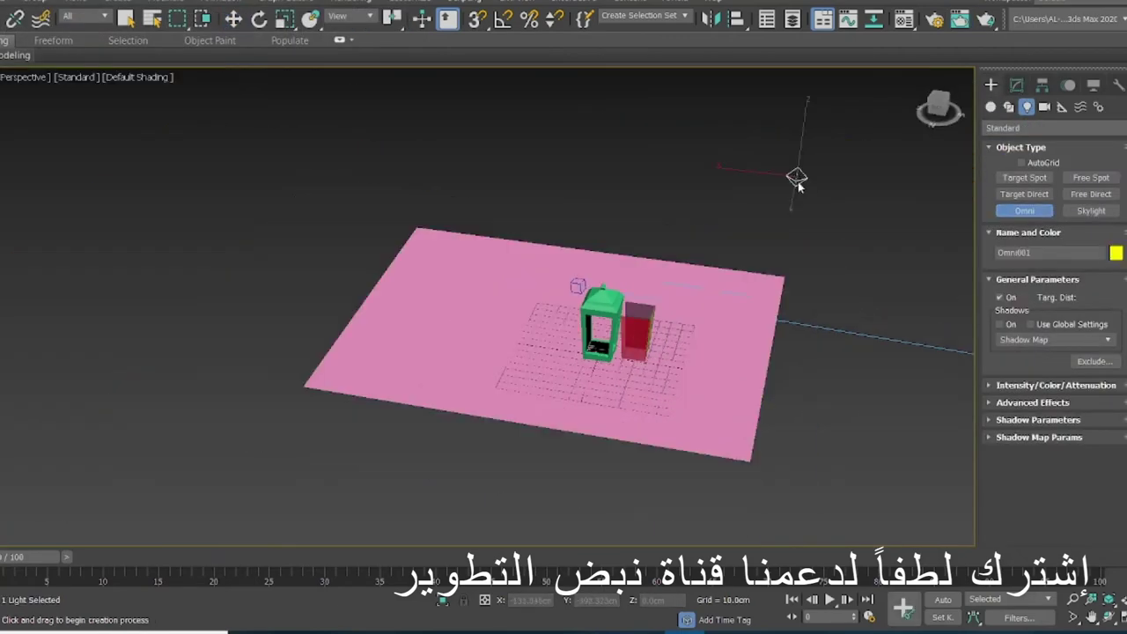
key("w")
left_click_drag(794, 194, 753, 444)
left_click_drag(755, 404, 753, 372)
Step: Align the omni light with the lantern at about Y -4.6 cm and raise it to about Z 75.1 cm
key("alt+w")
right_click(371, 245)
right_click(591, 416)
key("c")
right_click(183, 143)
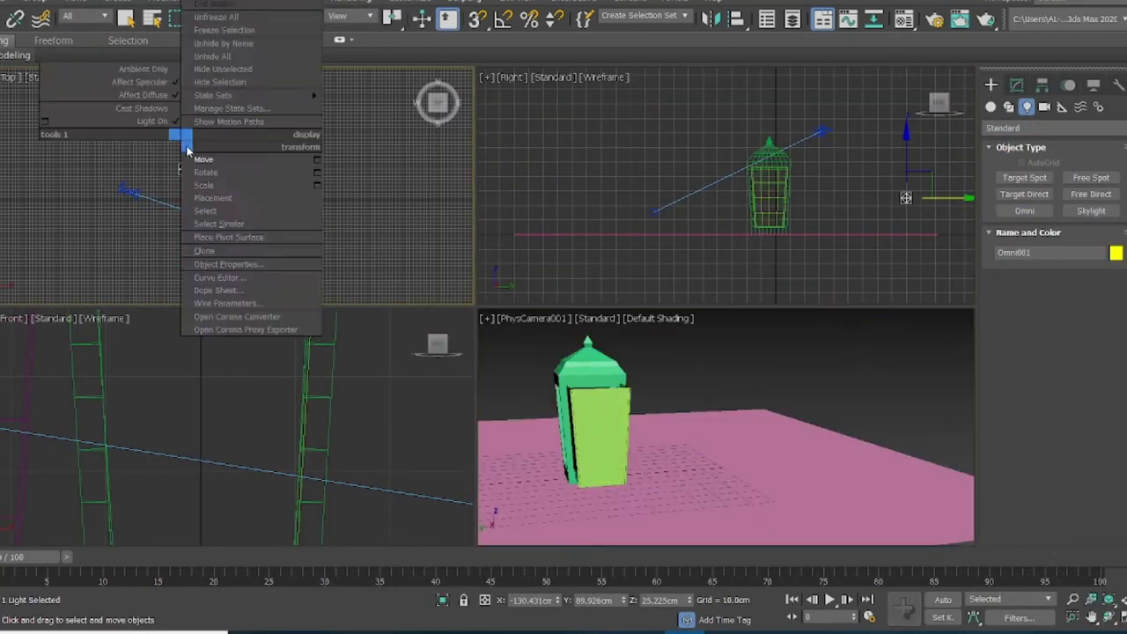
left_click(187, 150)
left_click_drag(185, 146, 185, 178)
right_click(748, 261)
left_click_drag(769, 163, 769, 90)
Step: Turn on shadows for the omni light and render the camera view
left_click(1020, 85)
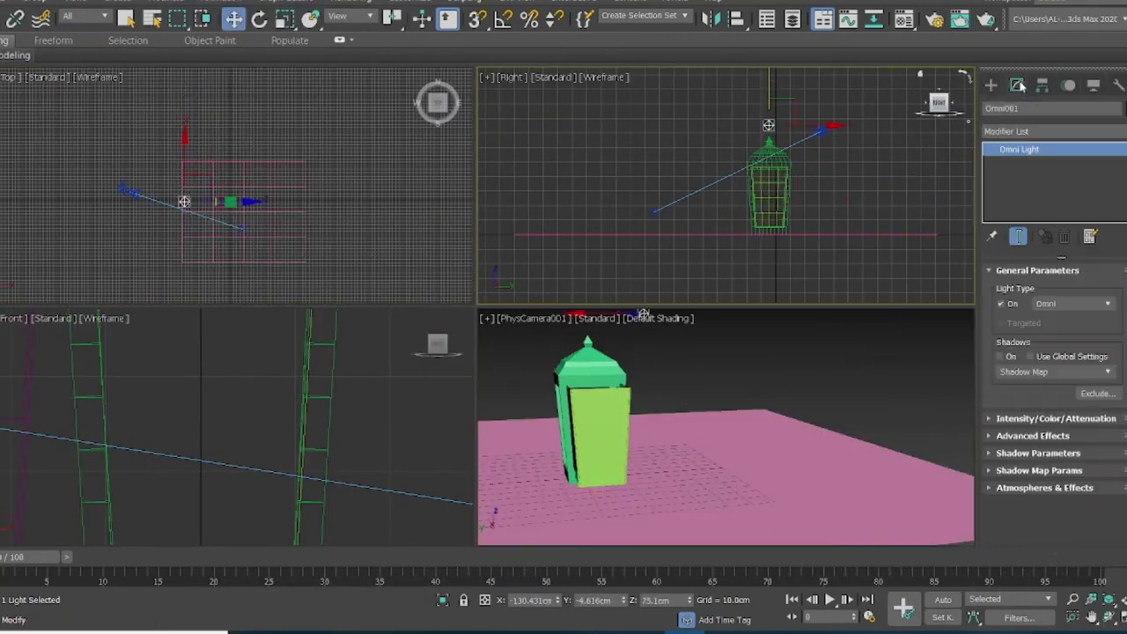
right_click(725, 373)
key("shift+q")
left_click(408, 2)
Step: Move the omni light in the Top view to about X -30.2 cm, Y 69.7 cm
right_click(198, 132)
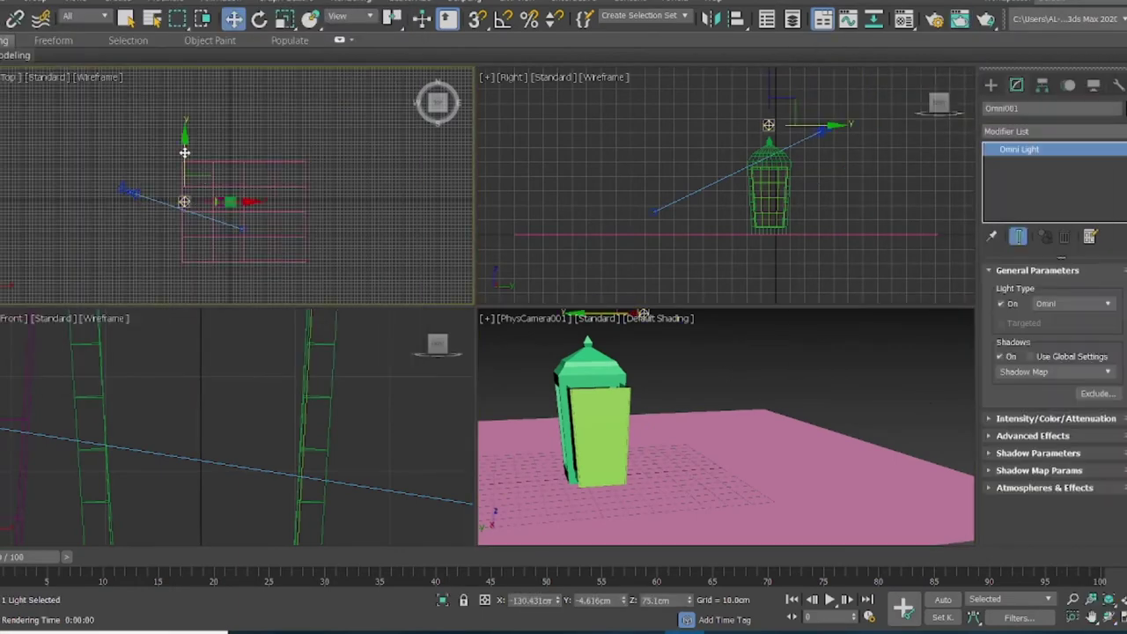
scroll(303, 251, "up", 2)
scroll(92, 207, "up", 1)
scroll(426, 340, "up", 1)
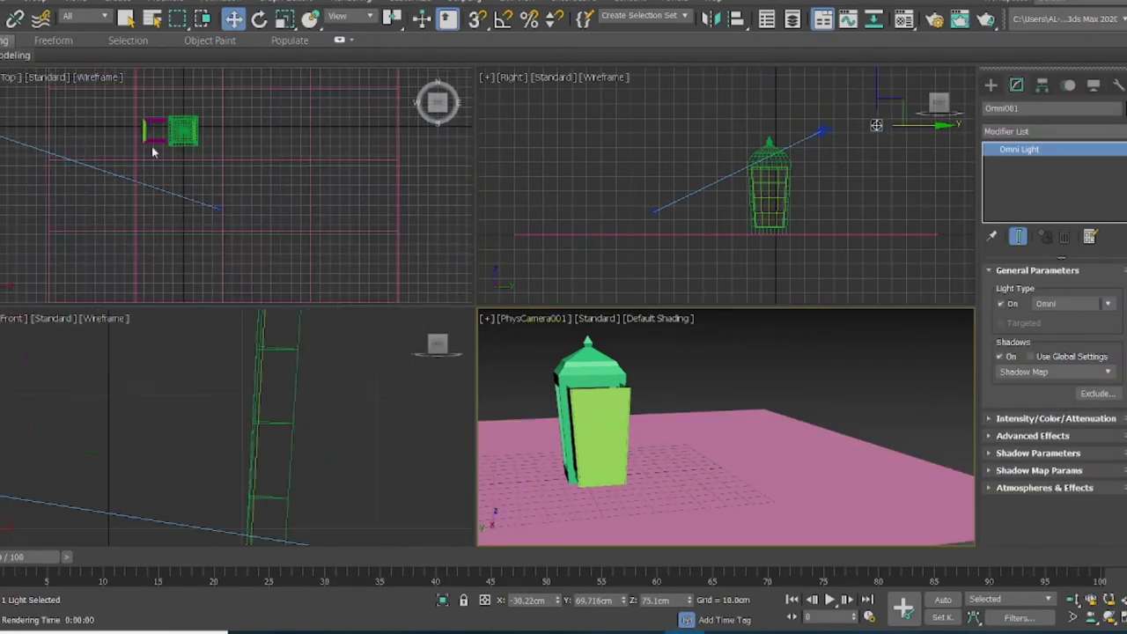
Step: Assign a blue copy of the red bump material to the two remaining opposite panes
scroll(152, 148, "up", 2)
left_click(147, 107)
left_click(243, 115, "ctrl")
left_click(266, 152)
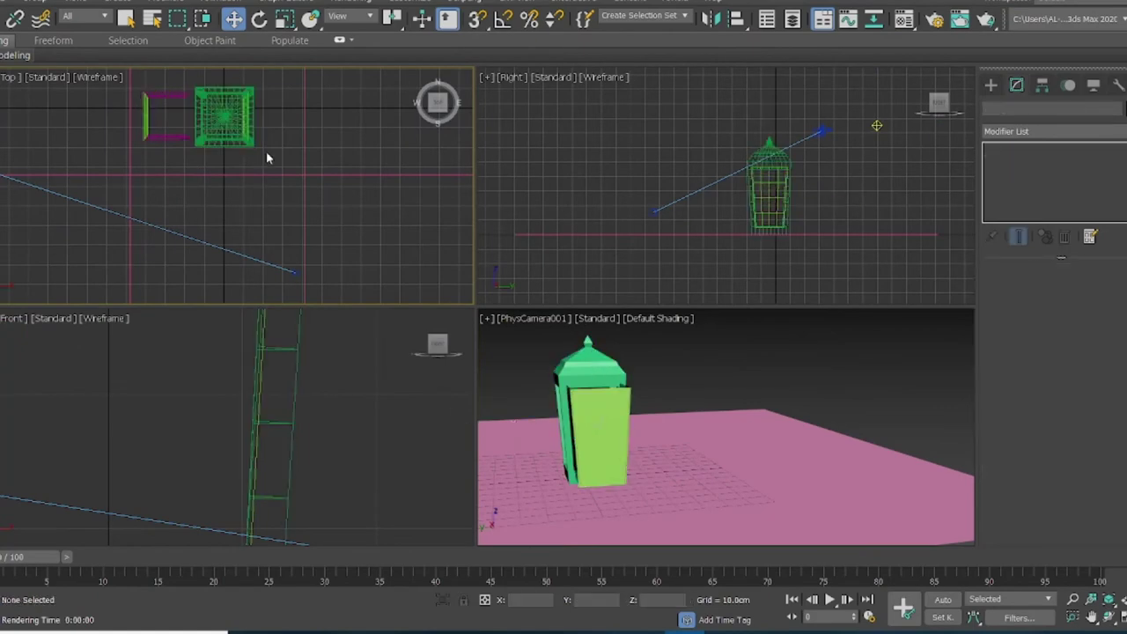
left_click(256, 403)
left_click(144, 120, "ctrl")
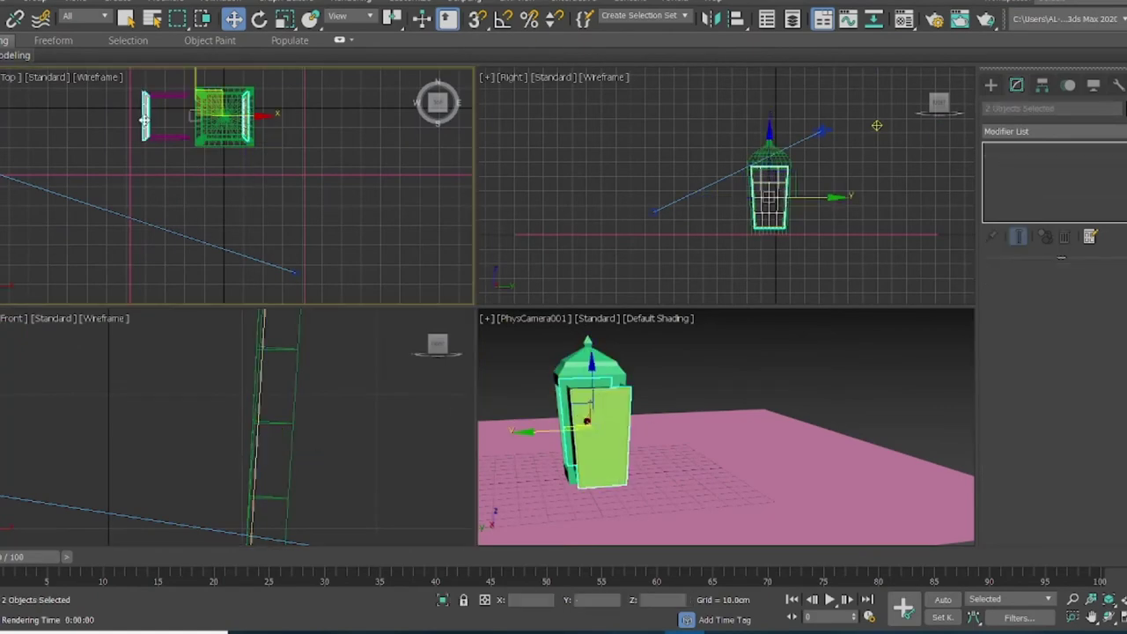
key("m")
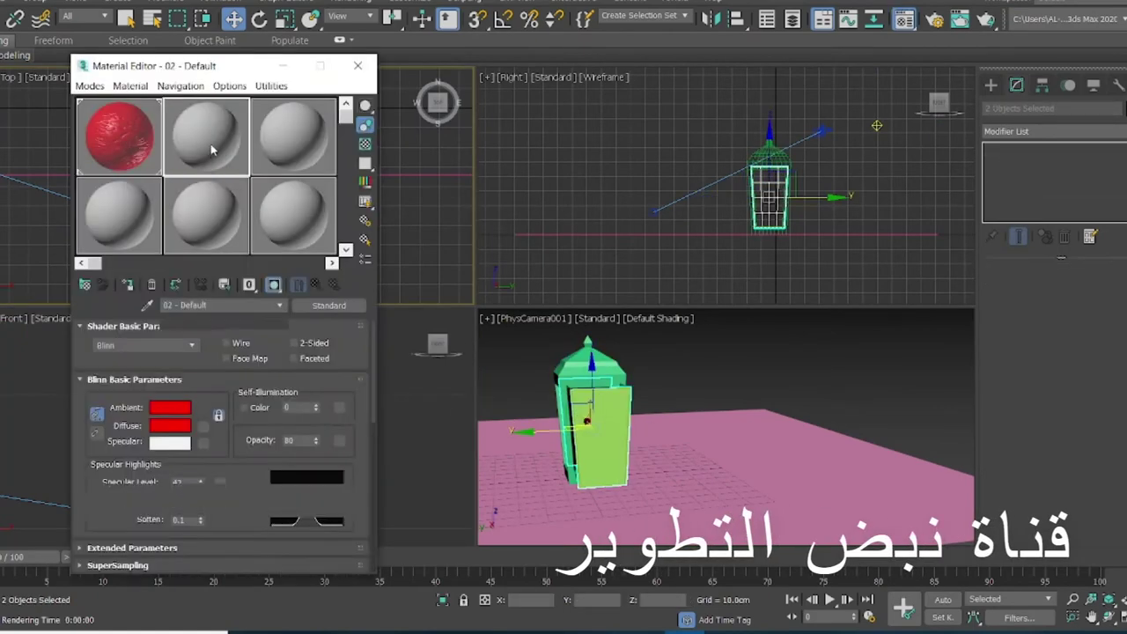
left_click(170, 408)
left_click(270, 64)
left_click(464, 202)
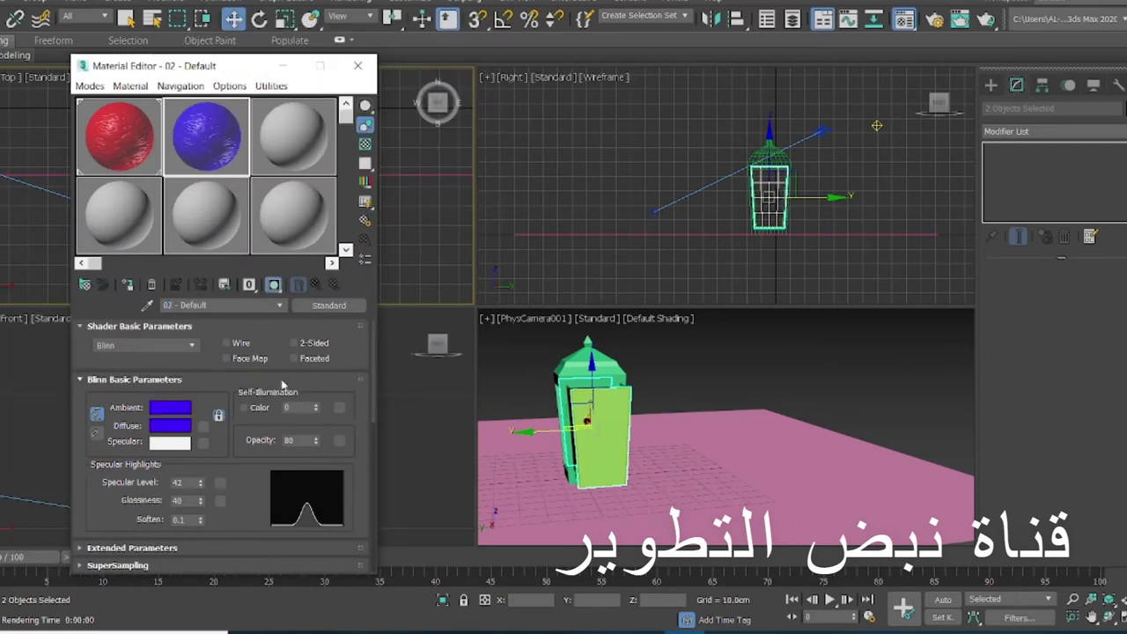
left_click(127, 285)
left_click(357, 66)
Step: Move the three outside panes back into the lantern's window openings and render the camera view
left_click(282, 169)
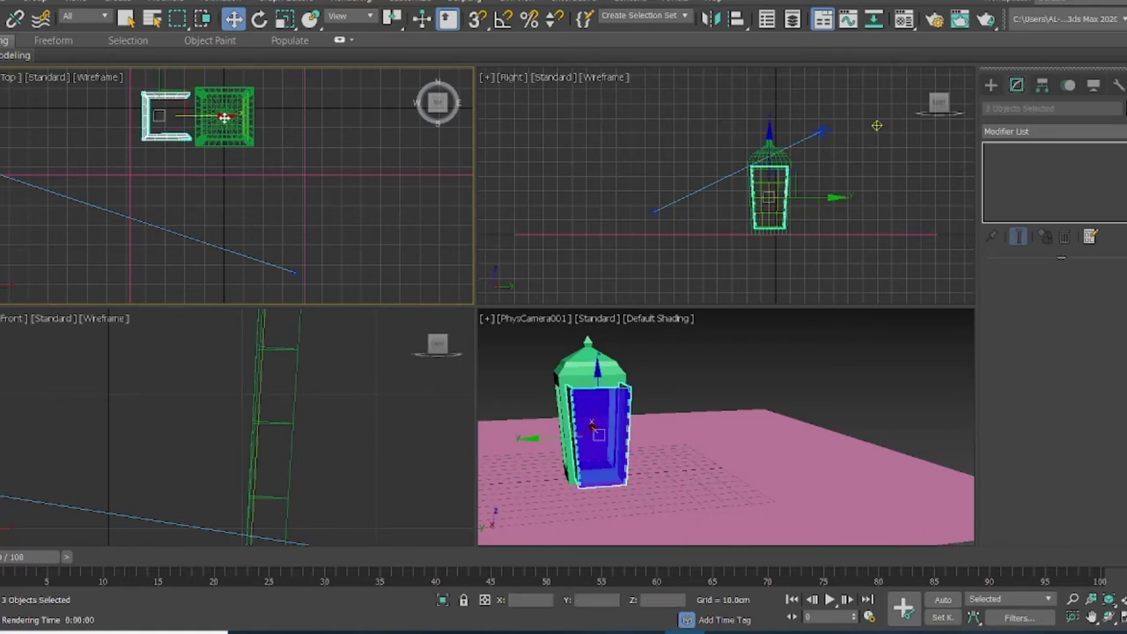
left_click_drag(224, 117, 286, 118)
left_click(719, 358)
key("shift+q")
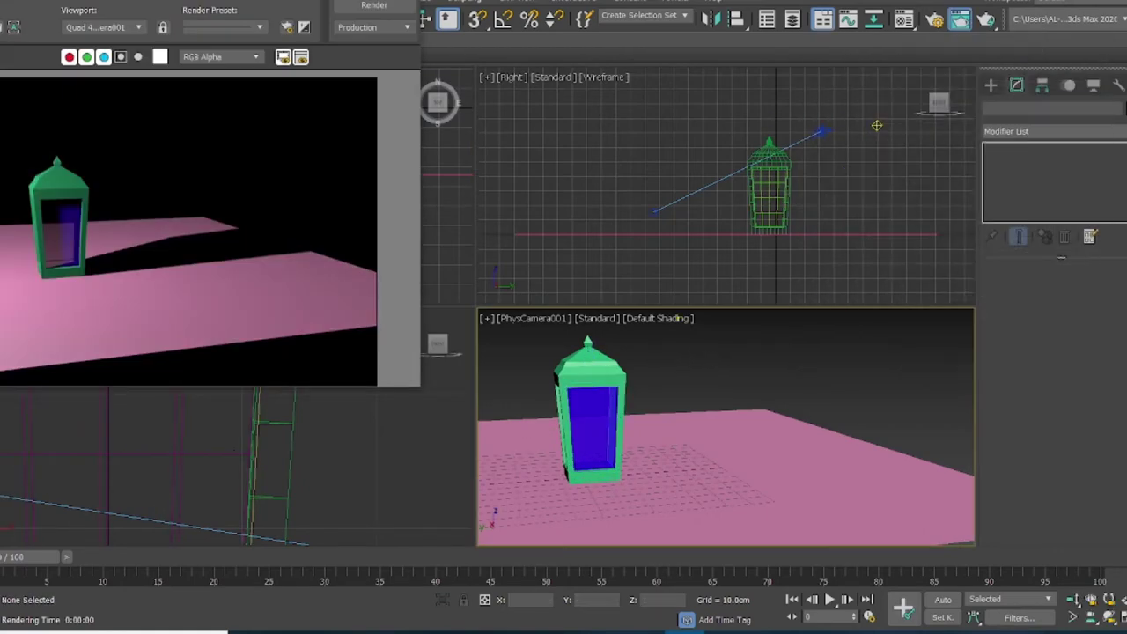
left_click(405, 2)
Step: Select the lantern frame and set the third material's diffuse colour to yellow
left_click(226, 115)
key("m")
left_click(323, 157)
left_click(170, 425)
left_click(201, 64)
left_click(322, 67)
left_click(464, 202)
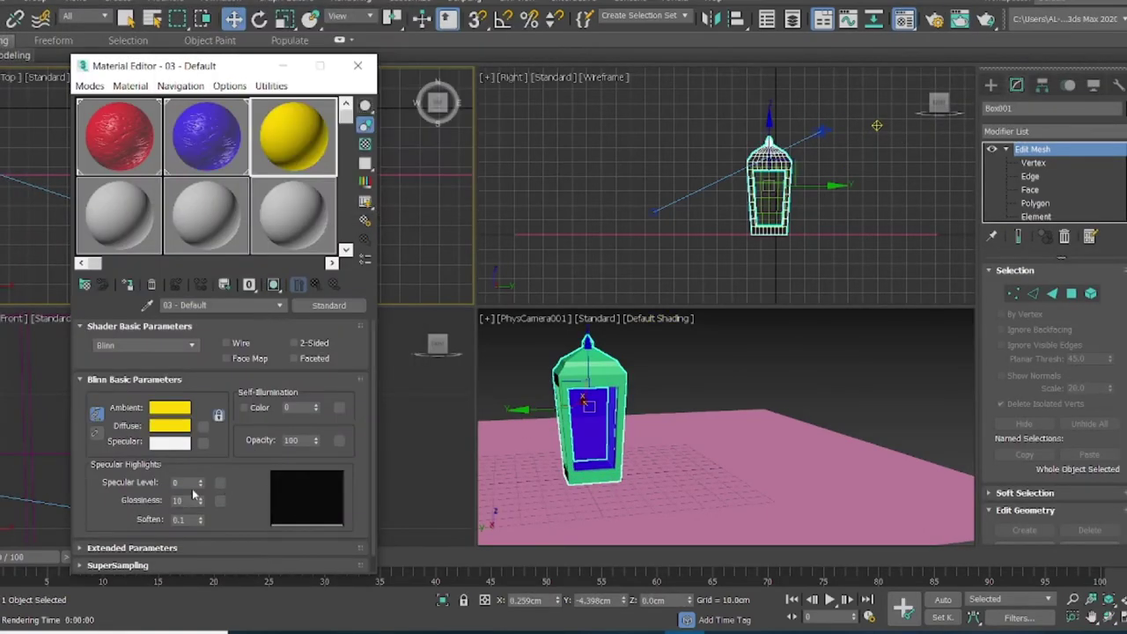
Step: Assign the yellow material to the lantern frame and add a Bitmap to its bump channel
scroll(176, 502, "down", 2)
left_click(136, 568)
scroll(176, 502, "down", 5)
left_click(279, 404)
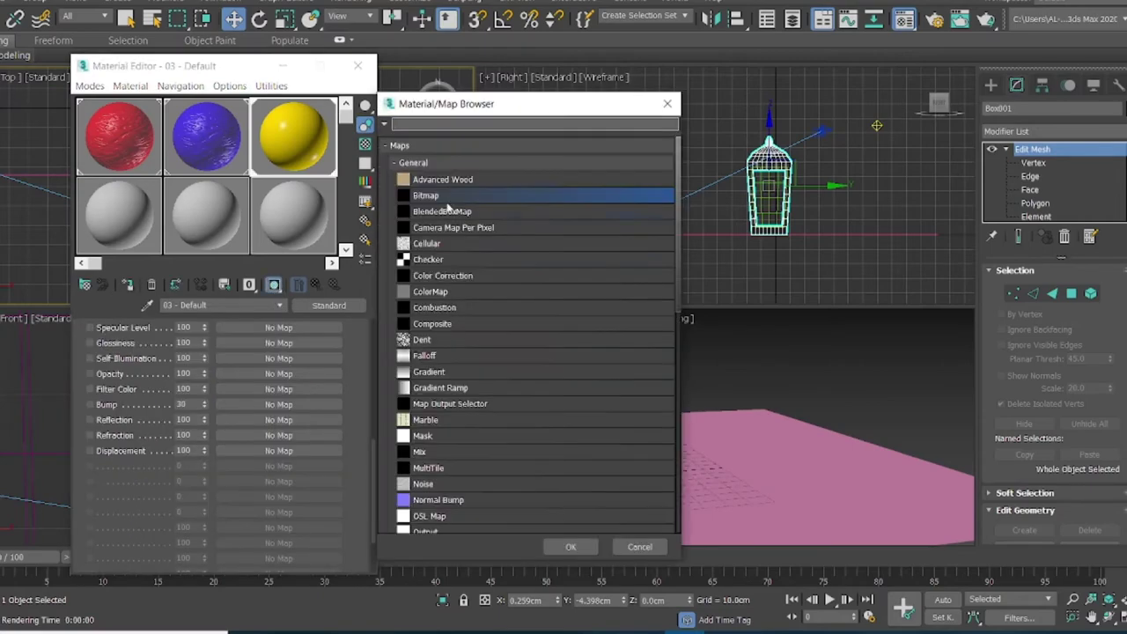
double_click(446, 199)
Step: Load the islamic-art.jpg image from the "kamat and material" folder as the bump bitmap and preview the material enlarged
left_click(273, 53)
left_click(272, 52)
left_click(255, 53)
scroll(274, 186, "down", 1)
double_click(280, 240)
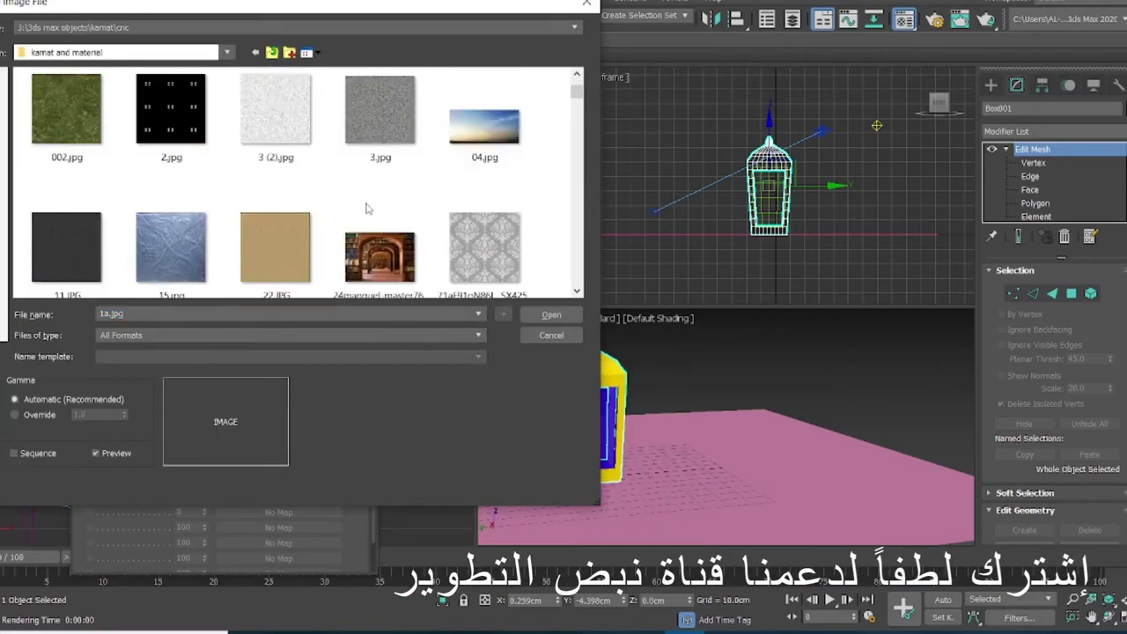
scroll(501, 183, "down", 5)
scroll(502, 183, "down", 15)
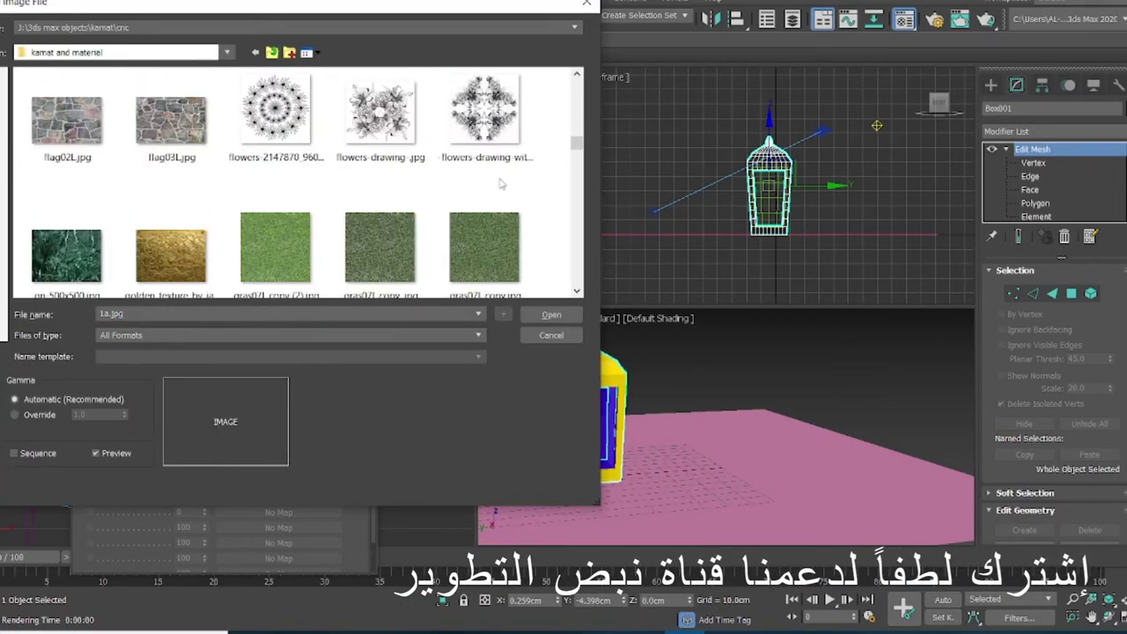
left_click(382, 119)
left_click(547, 314)
double_click(315, 157)
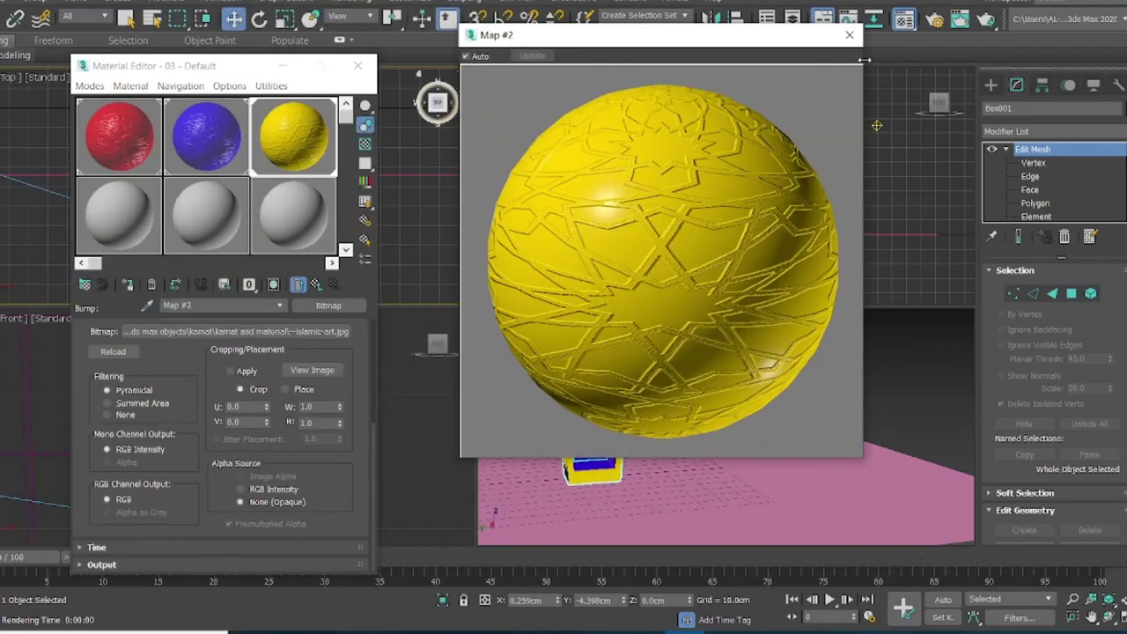
left_click(316, 284)
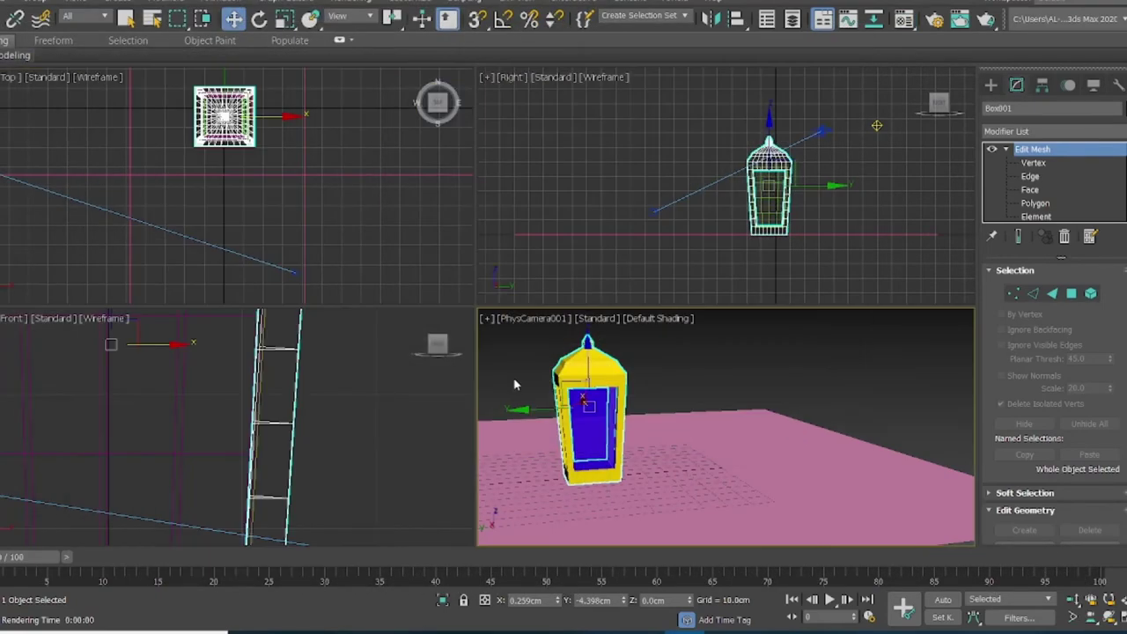
Step: Render the camera view with the bump-mapped frame, then clone the rendered frame window and minimise the copy
key("shift+q")
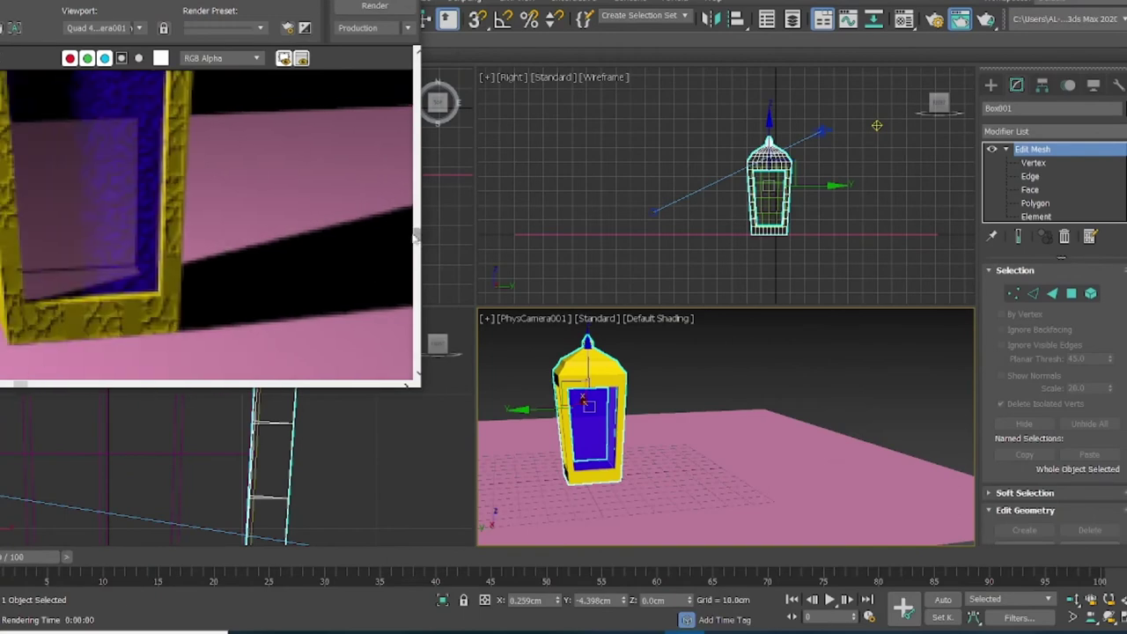
left_click(419, 2)
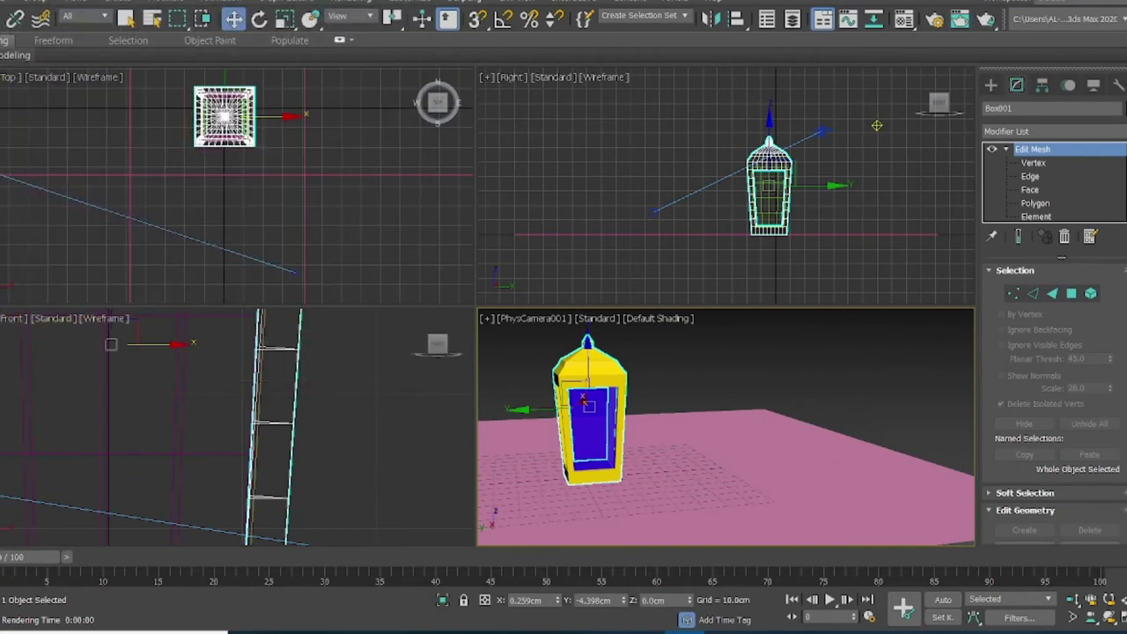
left_click(935, 19)
left_click(484, 65)
left_click(960, 19)
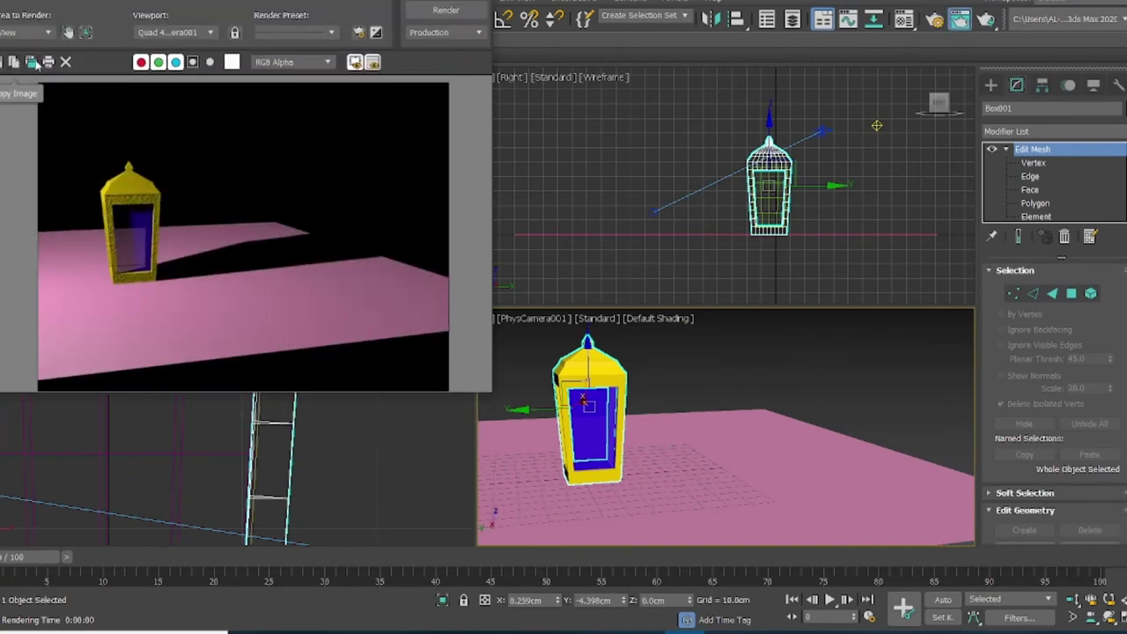
left_click(33, 63)
left_click_drag(1095, 161, 893, 161)
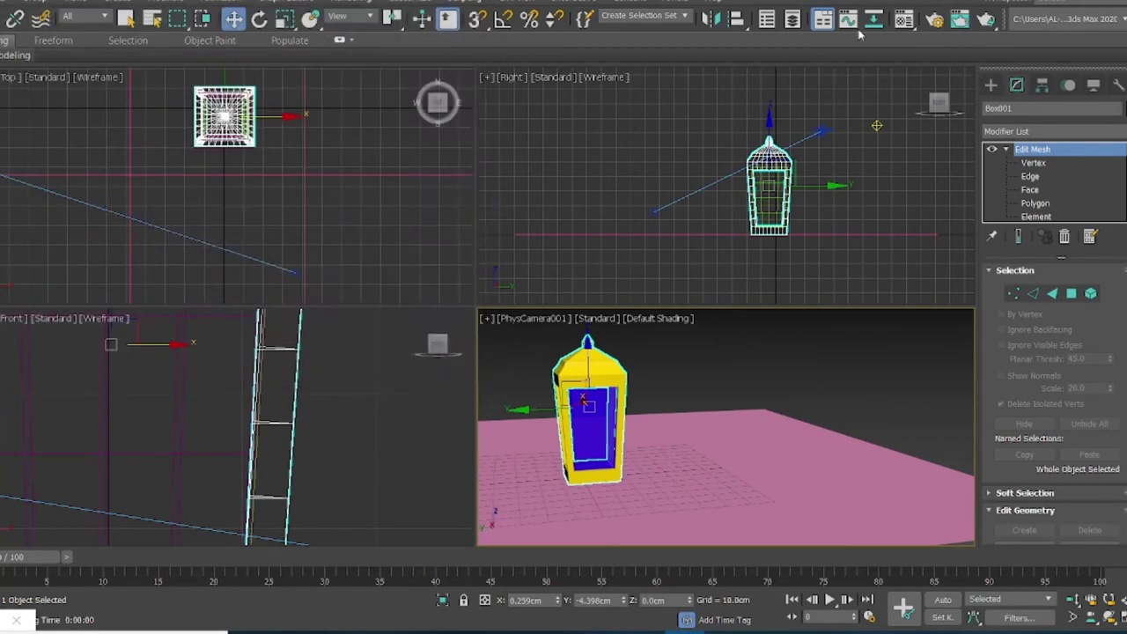
Step: Switch the renderer to Arnold and set the output size to the HDTV (video) format at 1920 x 1080
key("F10")
left_click(386, 132)
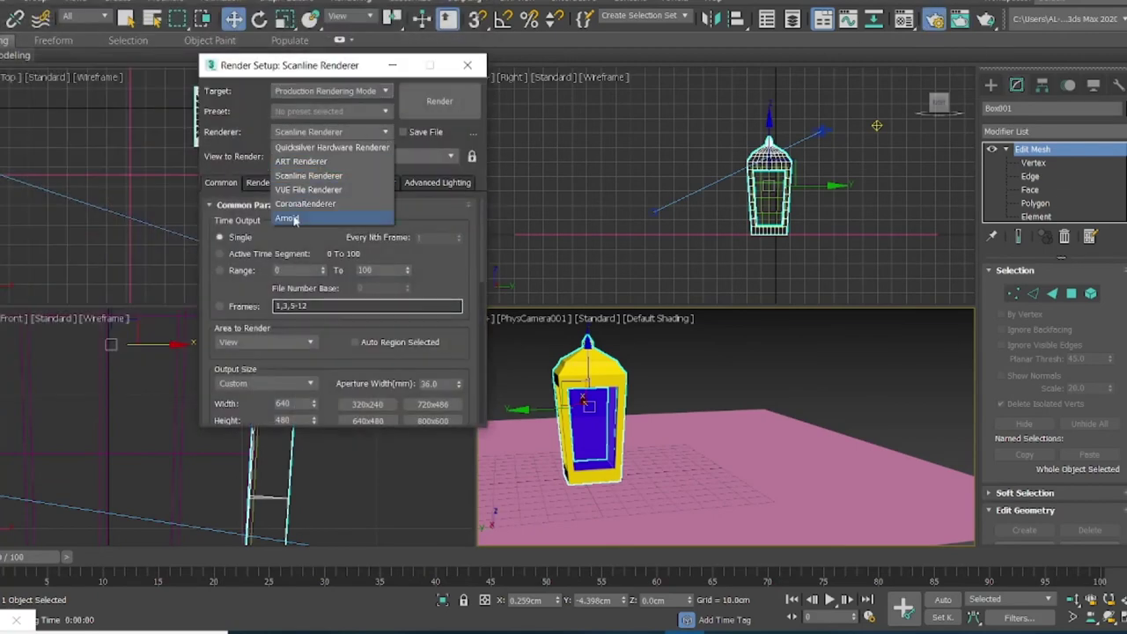
left_click(293, 219)
left_click(332, 201)
left_click(236, 199)
scroll(435, 279, "down", 4)
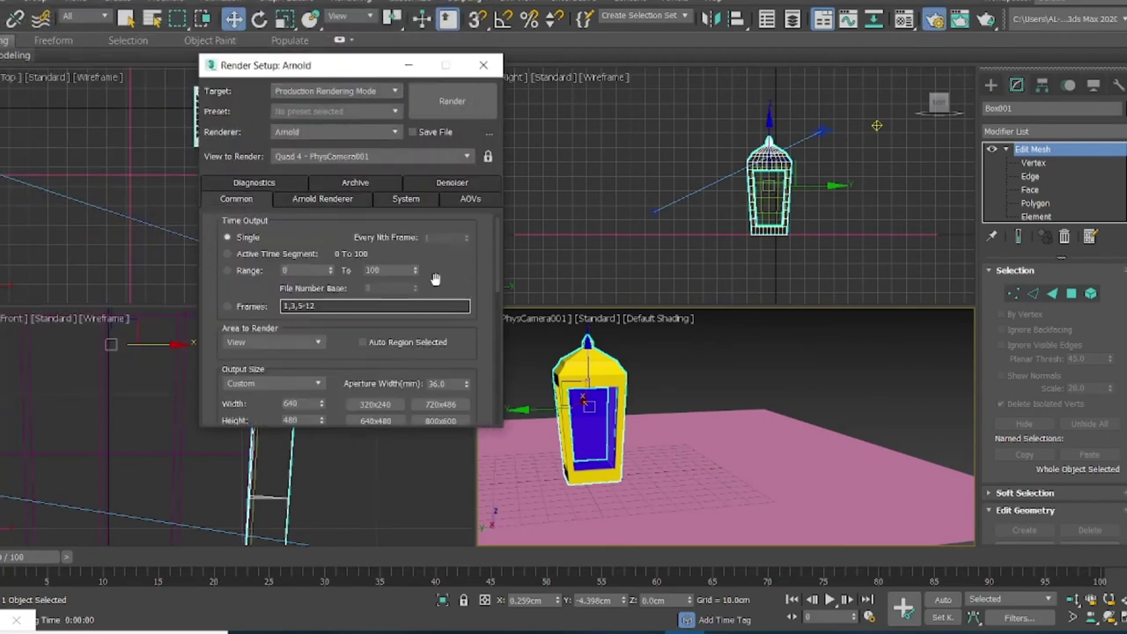
left_click(322, 259)
left_click(317, 301)
left_click(259, 499)
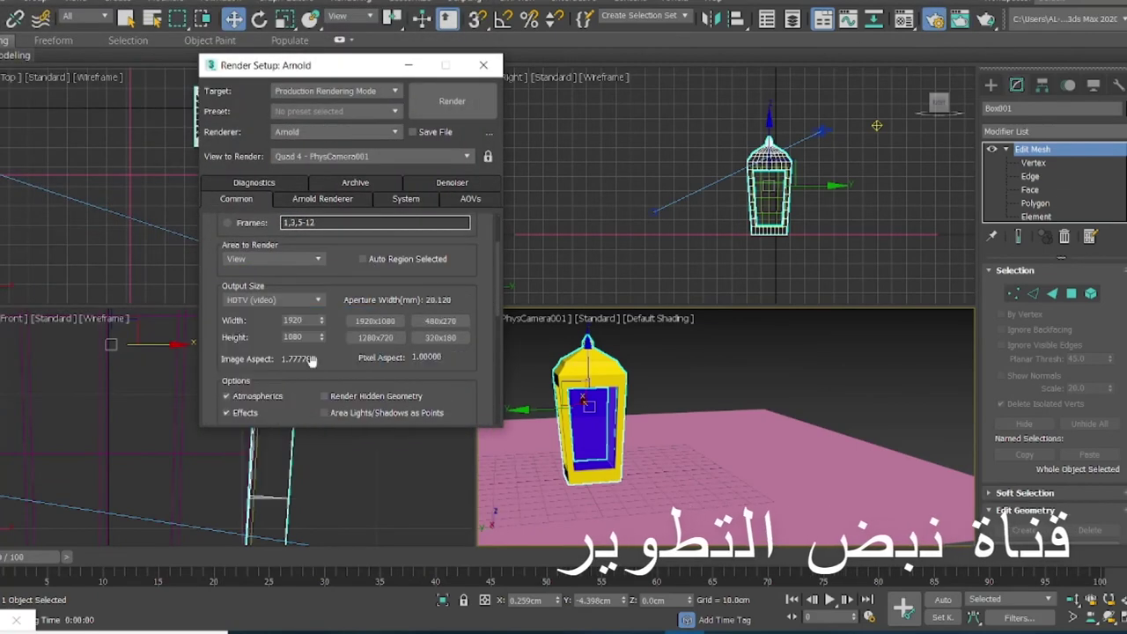
Step: Test-render the camera view with Arnold, then close the rendered frame and the render settings
left_click(451, 101)
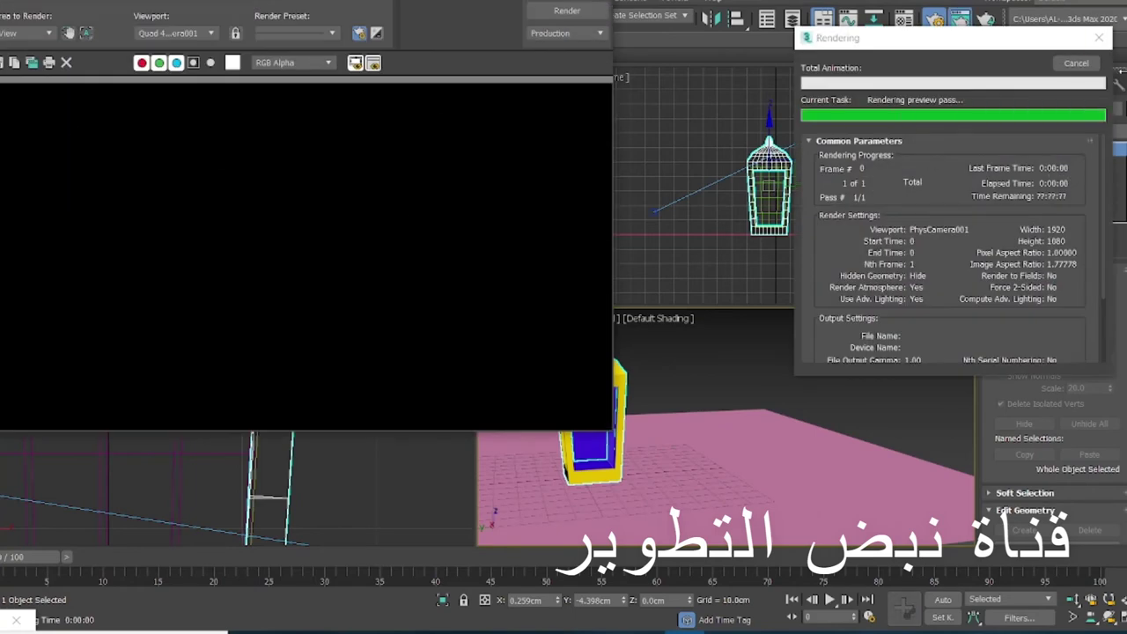
left_click(1078, 65)
left_click(598, 1)
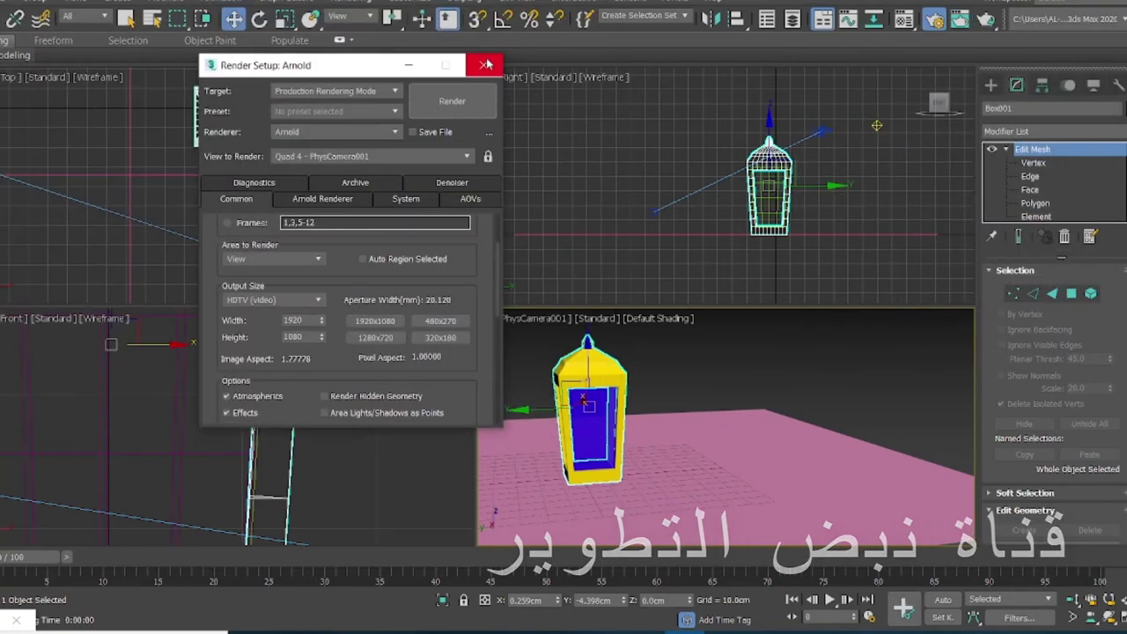
left_click(488, 64)
Step: Create a targeted Arnold quad light above the lantern aimed at its base, about 153 cm from its target, and render the camera view
left_click(876, 125)
left_click(992, 86)
left_click(1004, 186)
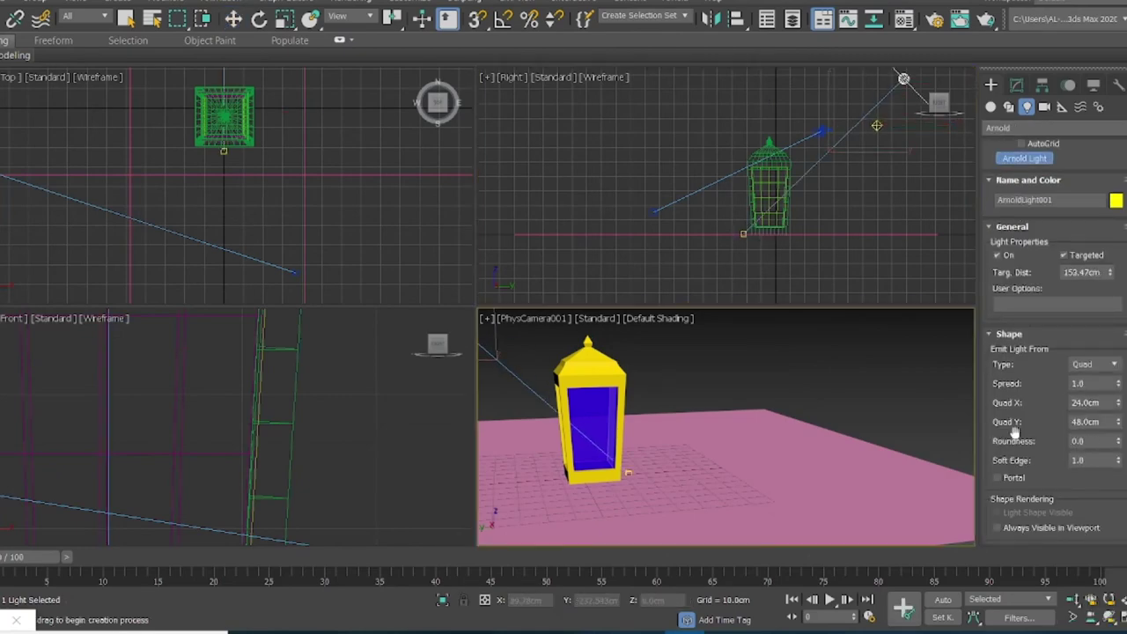
scroll(1040, 367, "down", 5)
left_click(988, 18)
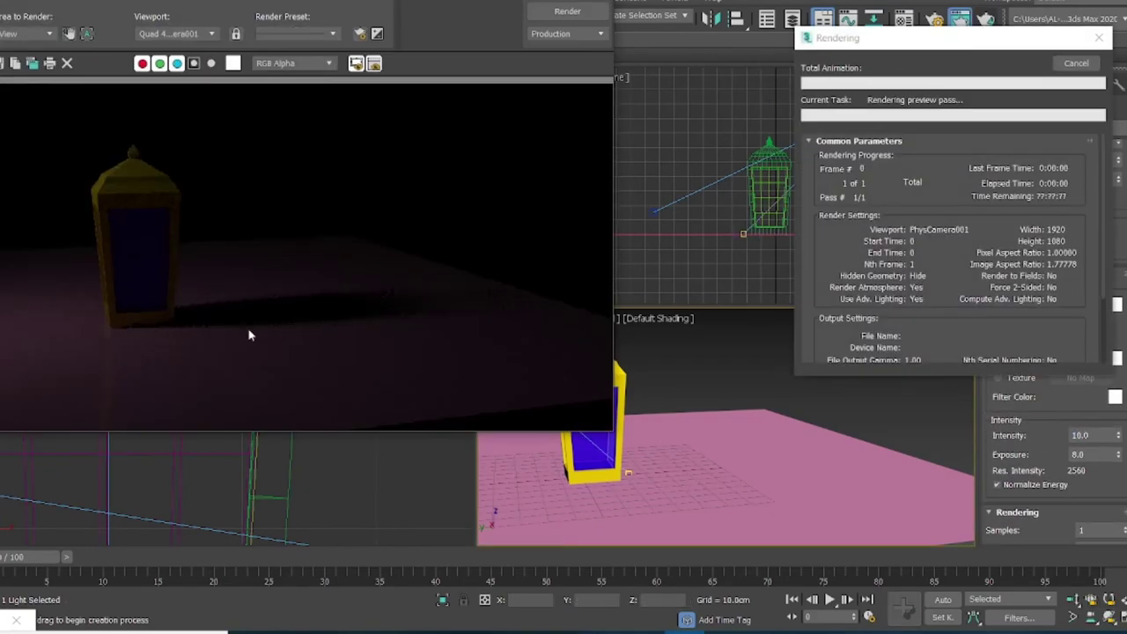
Step: Set the Arnold light's intensity to 70, render the camera view again and keep a minimised clone of the frame
left_click(585, 14)
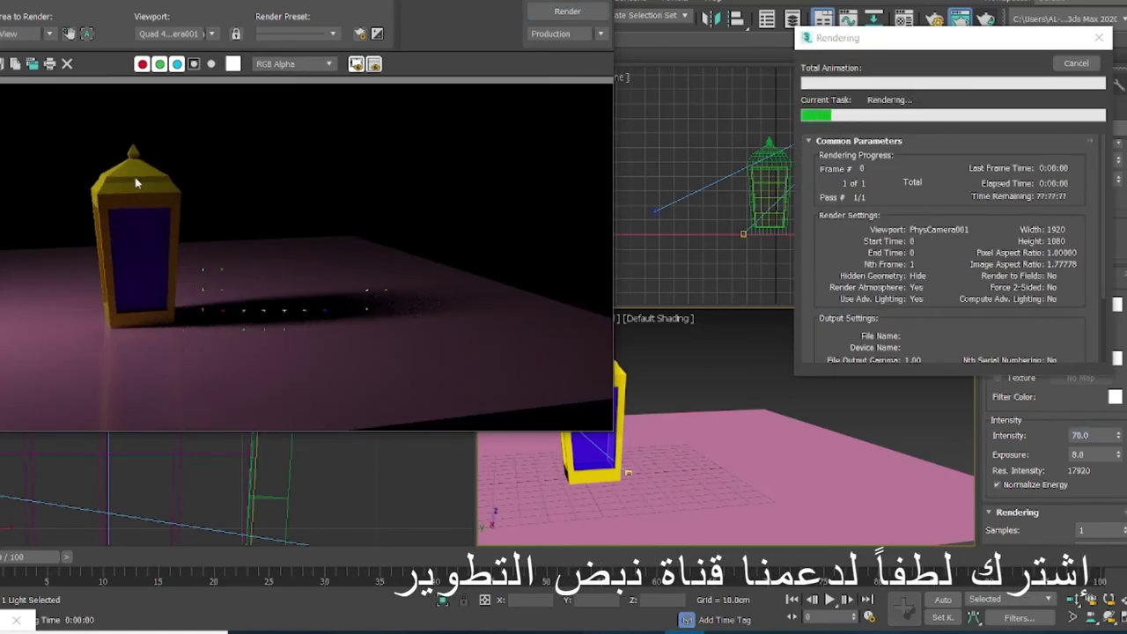
scroll(194, 304, "up", 1)
scroll(145, 349, "up", 3)
scroll(145, 350, "down", 4)
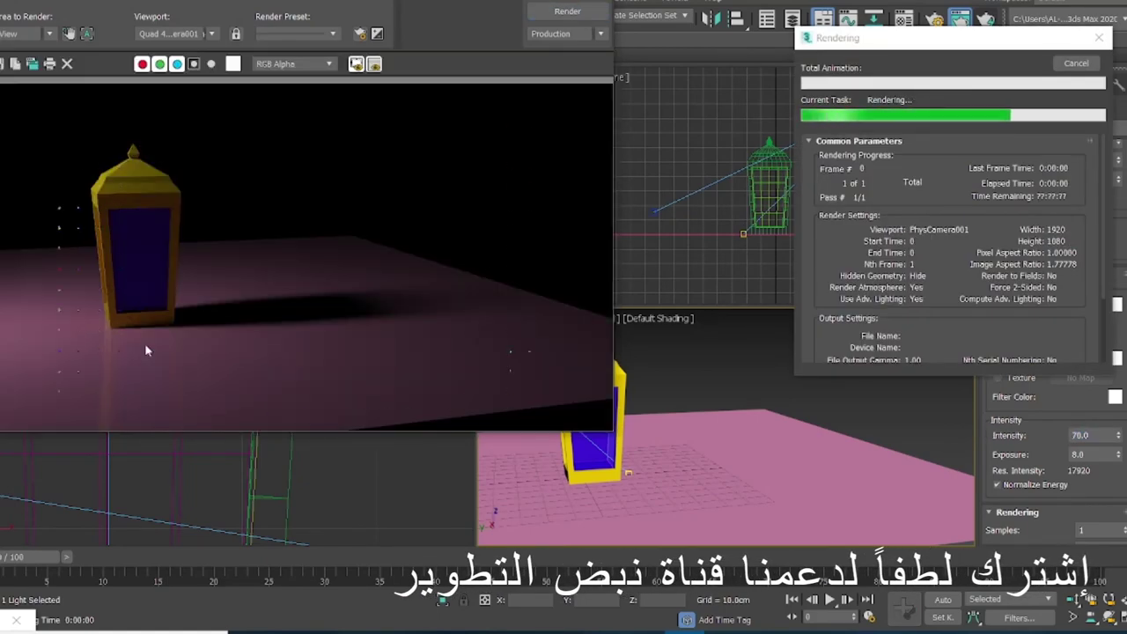
left_click(32, 64)
left_click(1077, 134)
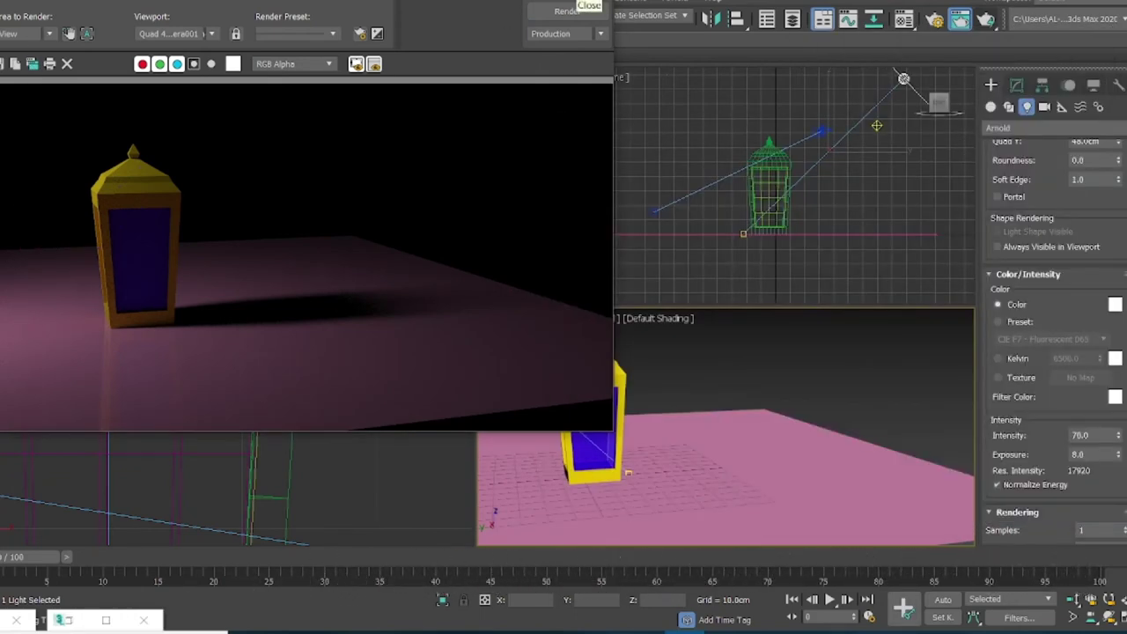
Step: Close the rendered frame and set the Arnold light intensity to 100
left_click(590, 1)
type("100")
key("Return")
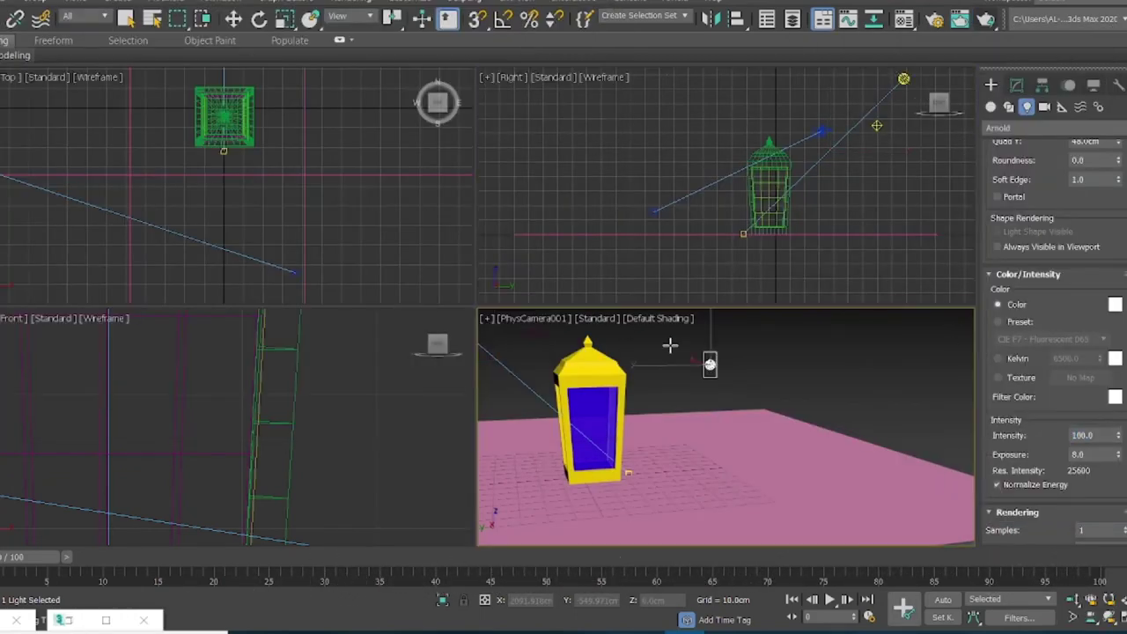
scroll(1028, 258, "up", 5)
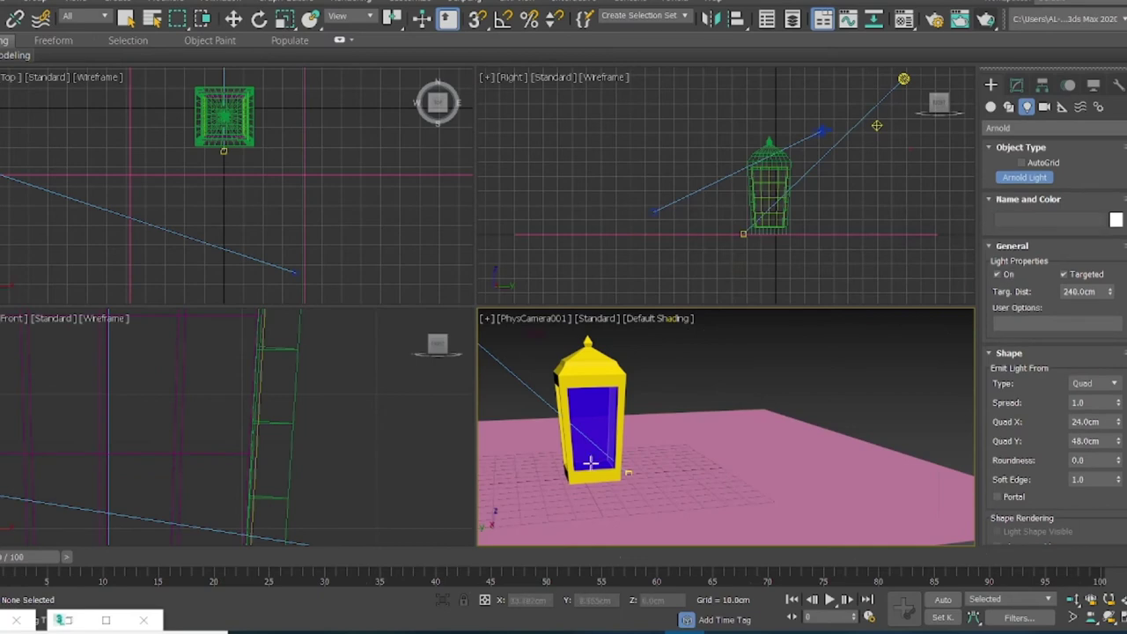
left_click_drag(593, 487, 593, 453)
key("ctrl+z")
mouse_move(222, 121)
left_mouse_down()
mouse_move(292, 123)
mouse_move(221, 118)
left_mouse_up()
key("ctrl+z")
Step: Create a second targeted Arnold light inside the lantern's base aiming upward, centre it in the body and render the camera view
scroll(234, 352, "down", 5)
left_click_drag(200, 503, 200, 367)
key("w")
left_click_drag(221, 440, 218, 408)
left_click_drag(253, 94, 252, 100)
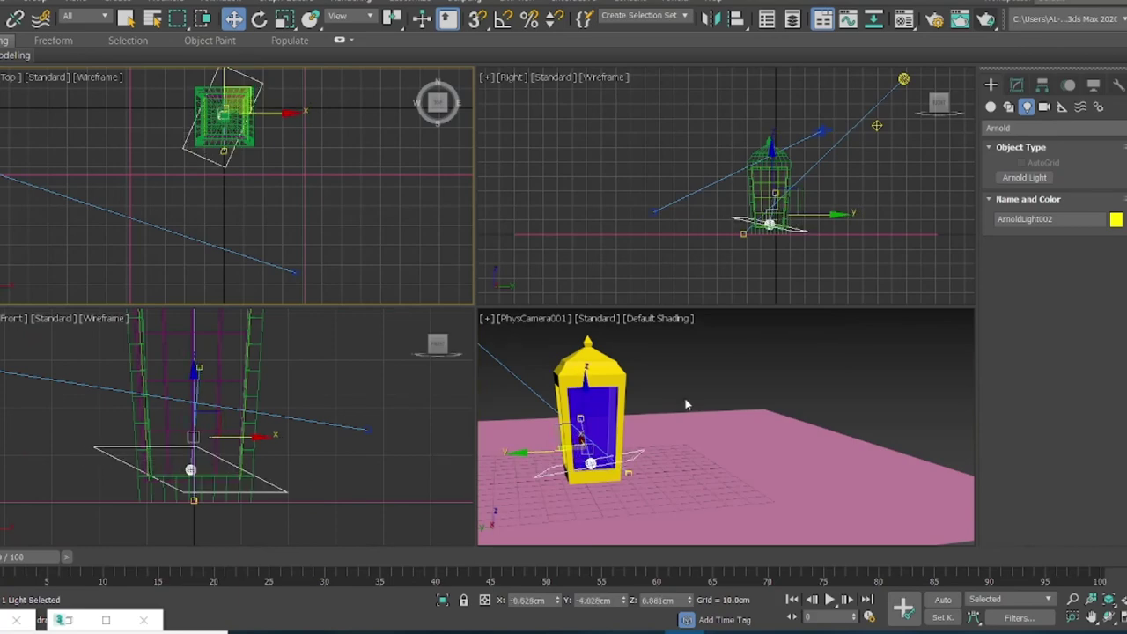
right_click(687, 403)
key("shift+q")
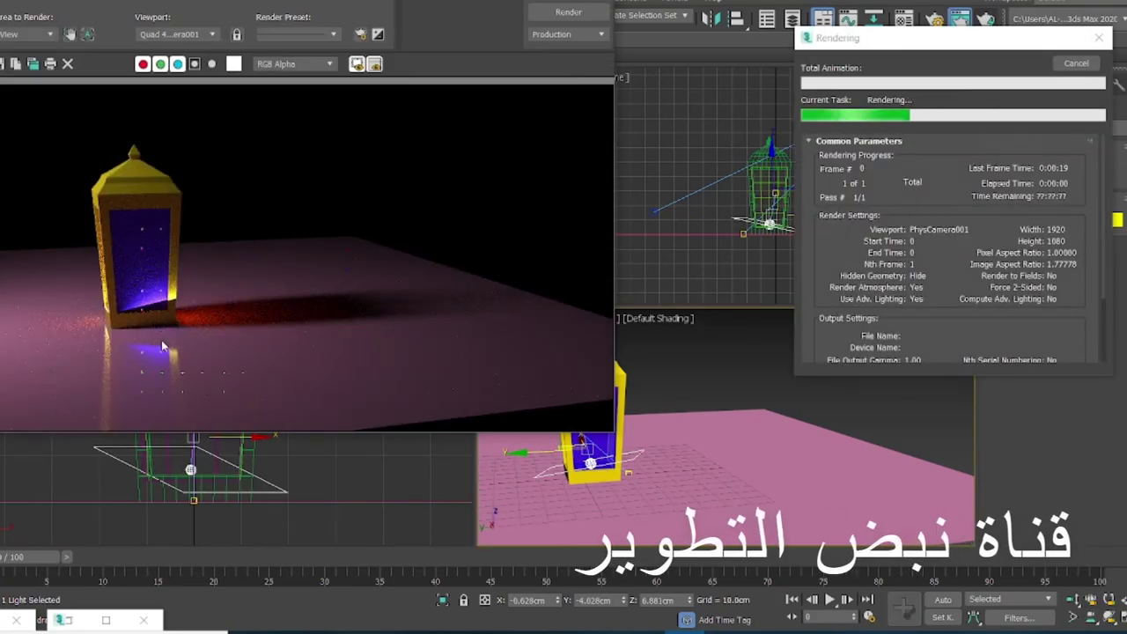
left_click(602, 2)
Step: Move the interior light's target in the Right view so that it sits straight above the light
scroll(799, 211, "up", 6)
left_click(686, 184)
left_click_drag(685, 183, 661, 177)
scroll(782, 230, "down", 4)
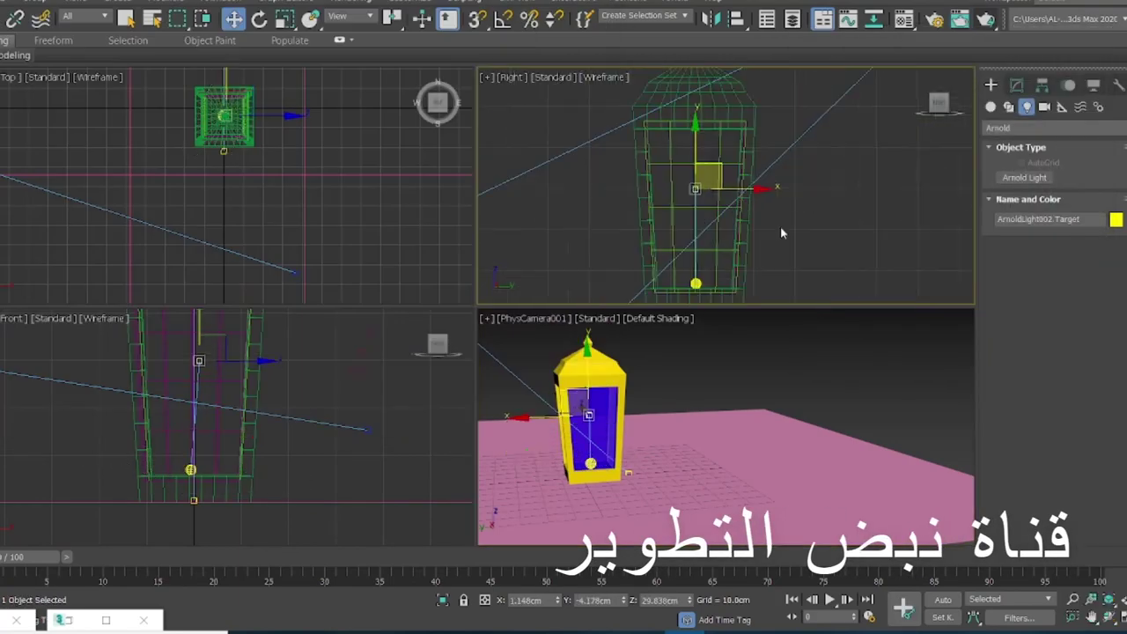
Step: Change the interior Arnold light's shape type to Cylinder and raise it slightly in the Front view
left_click(720, 266)
left_click(1017, 86)
left_click(1115, 409)
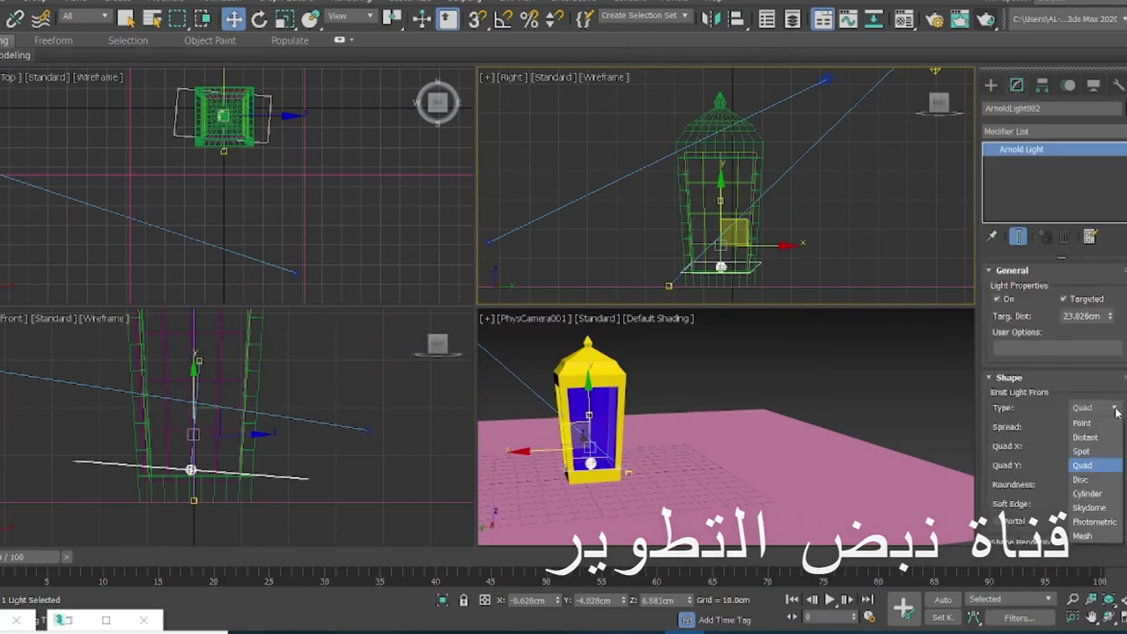
left_click(1086, 494)
left_click(216, 440)
left_click_drag(218, 440, 219, 426)
Step: Rotate the cylinder light level in the Front view and render the camera view
key("e")
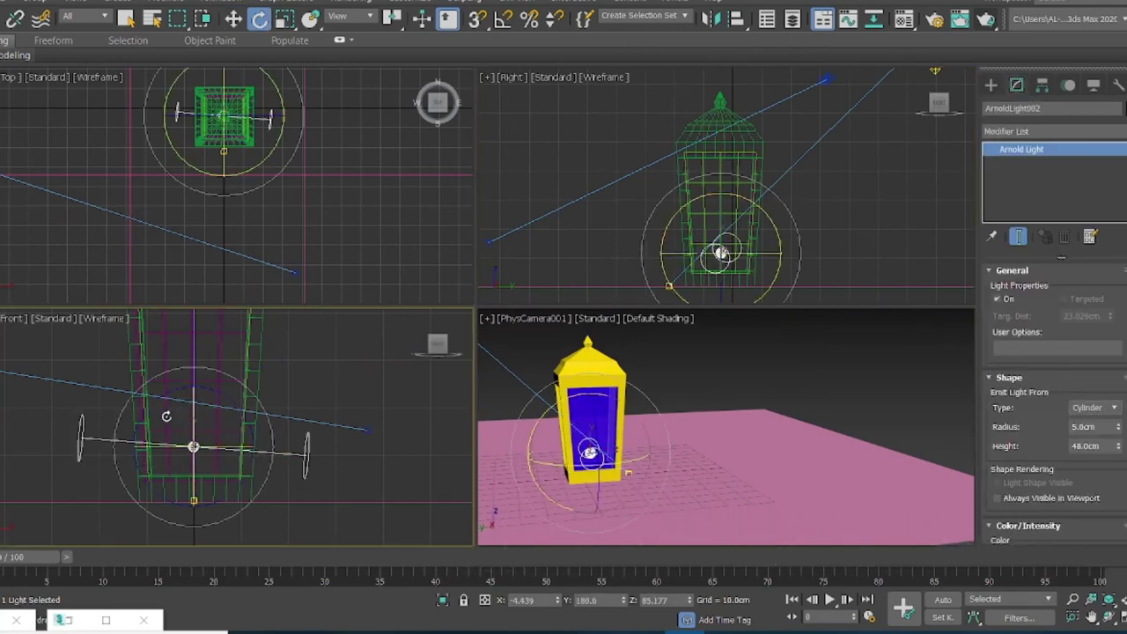
left_click_drag(154, 404, 148, 411)
right_click(704, 388)
left_click(985, 19)
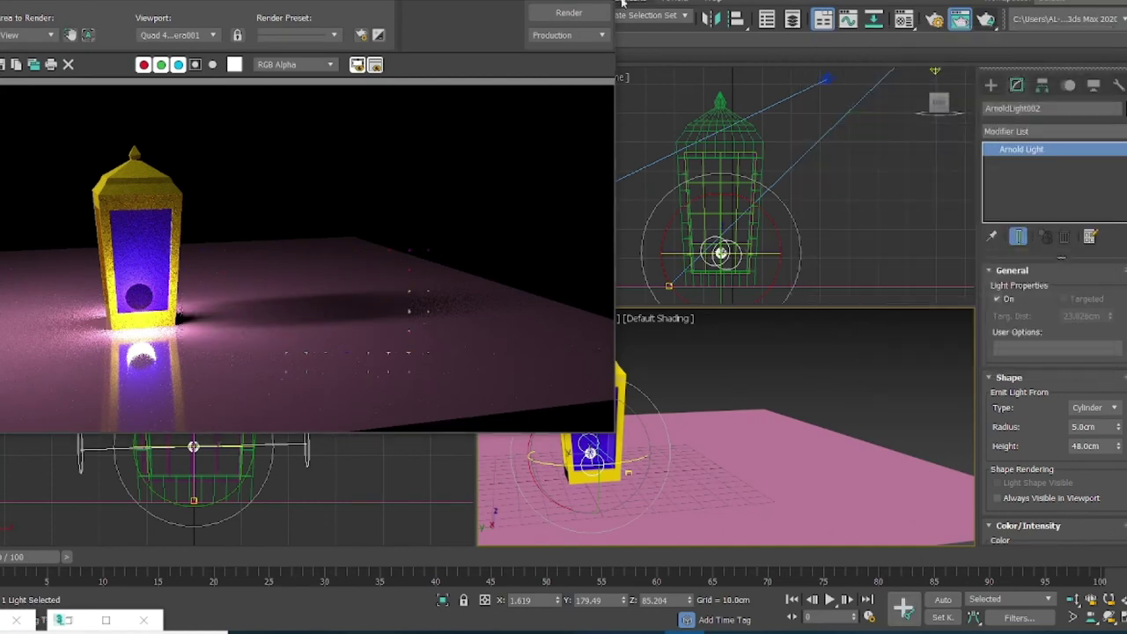
left_click(600, 2)
Step: Rotate the cylinder light about 89° in the Front view to stand upright, nudge its position and test-render the camera view
left_click_drag(252, 426, 162, 338)
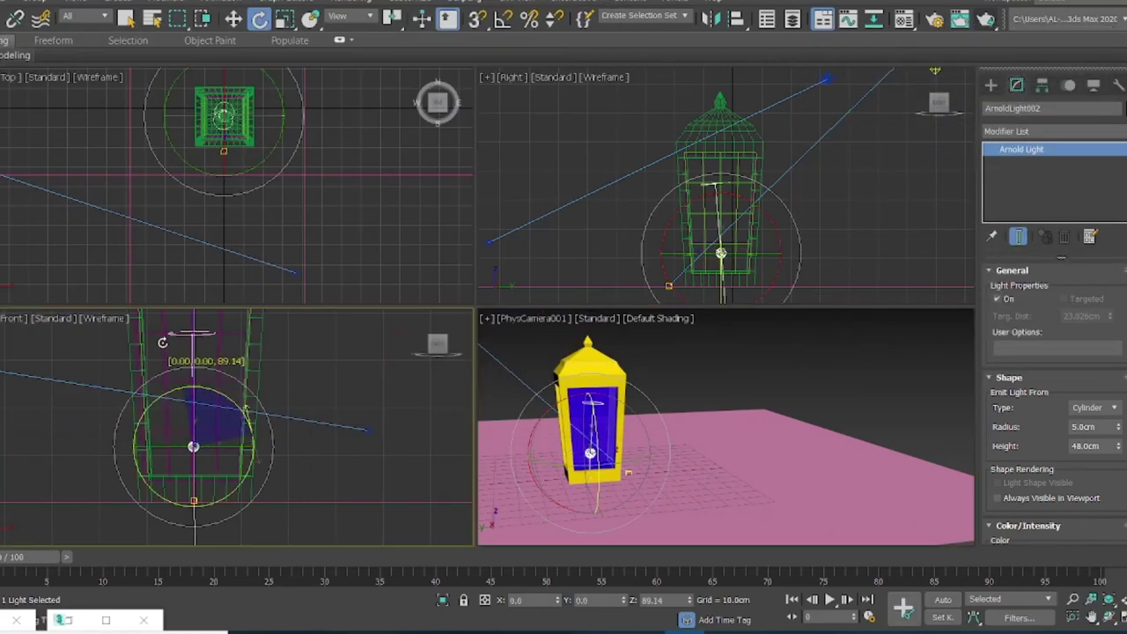
key("w")
left_click(986, 19)
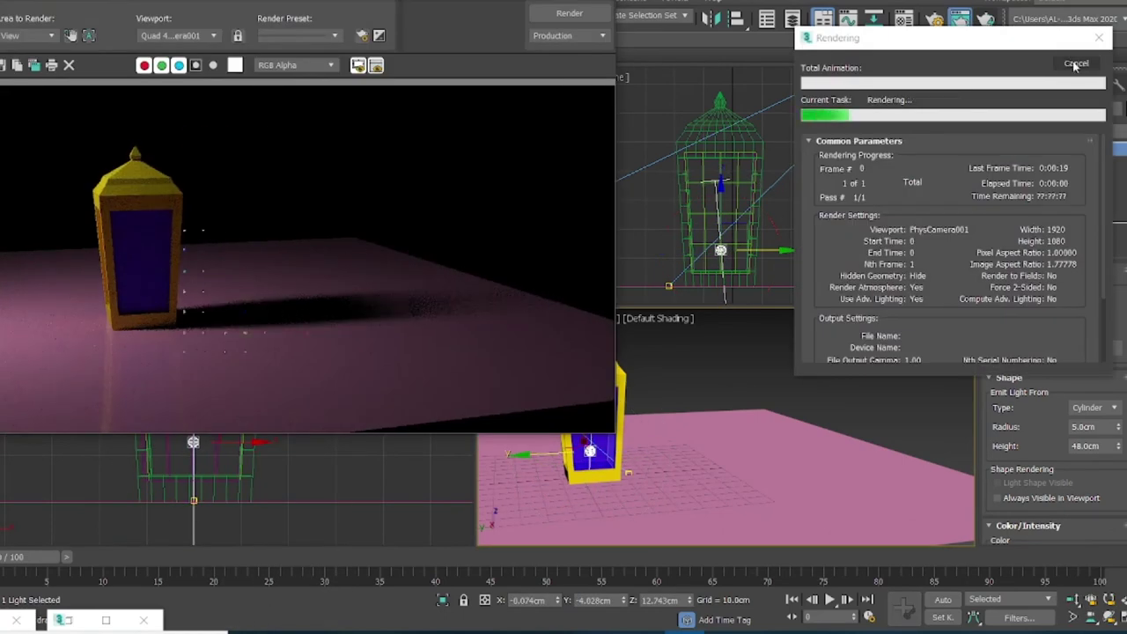
left_click(1075, 64)
left_click(600, 2)
Step: Rotate the cylinder light back to horizontal, shrink it to about 3.8 cm radius and 19 cm height, and test-render
right_click(285, 456)
key("e")
left_click_drag(244, 410, 280, 530)
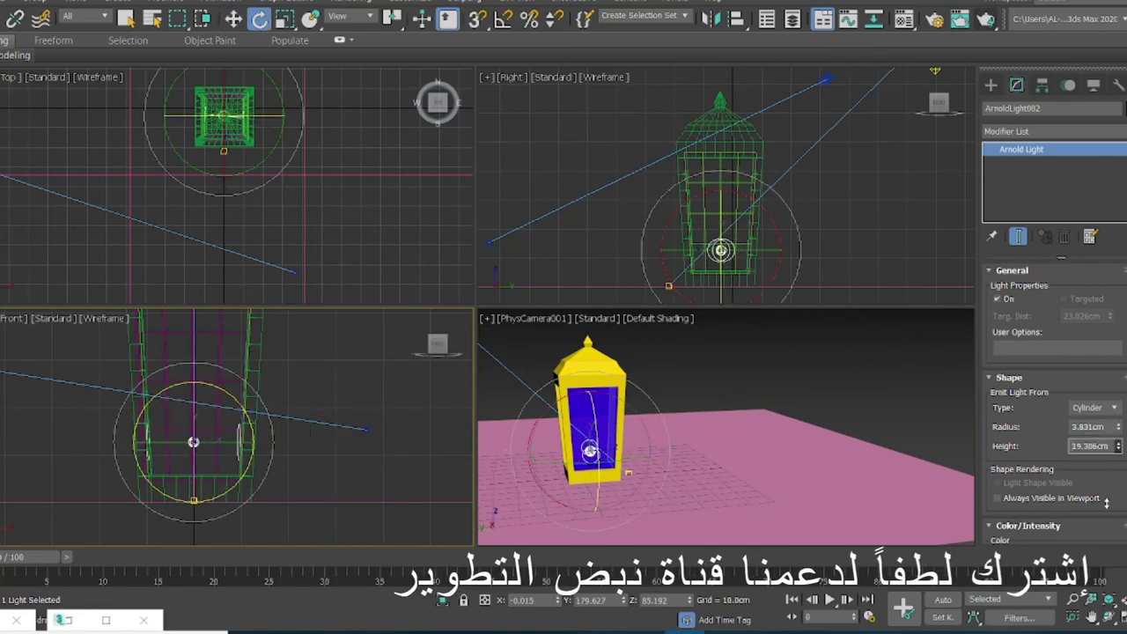
right_click(845, 379)
left_click(986, 18)
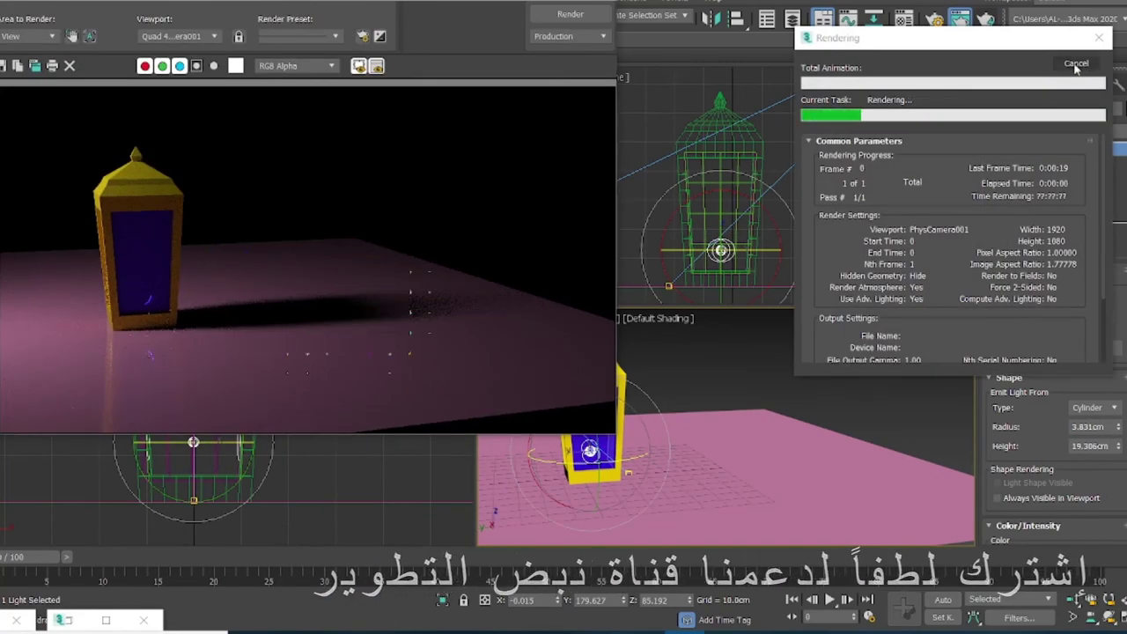
left_click(1075, 67)
Step: Try the Point shape type on the interior light and test-render the camera view
left_click(1115, 408)
left_click(1083, 465)
left_click(1114, 408)
left_click(1087, 424)
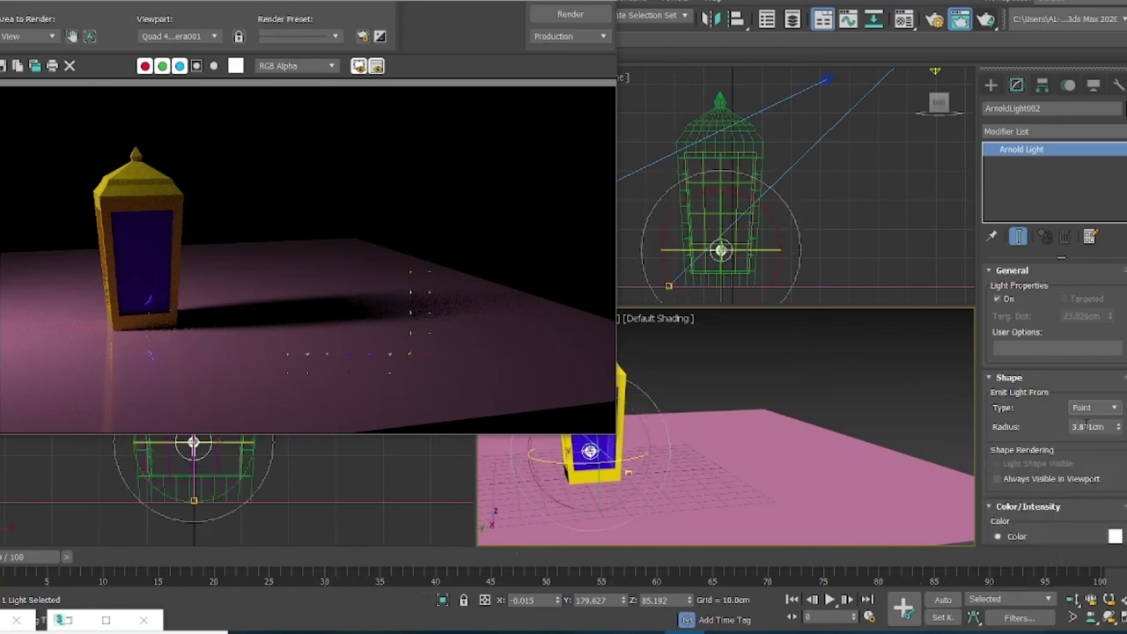
left_click(557, 22)
left_click(1091, 67)
Step: Try the Distant shape type with a test render, followed by the Spot type on the interior light
left_click(1115, 409)
left_click(1088, 439)
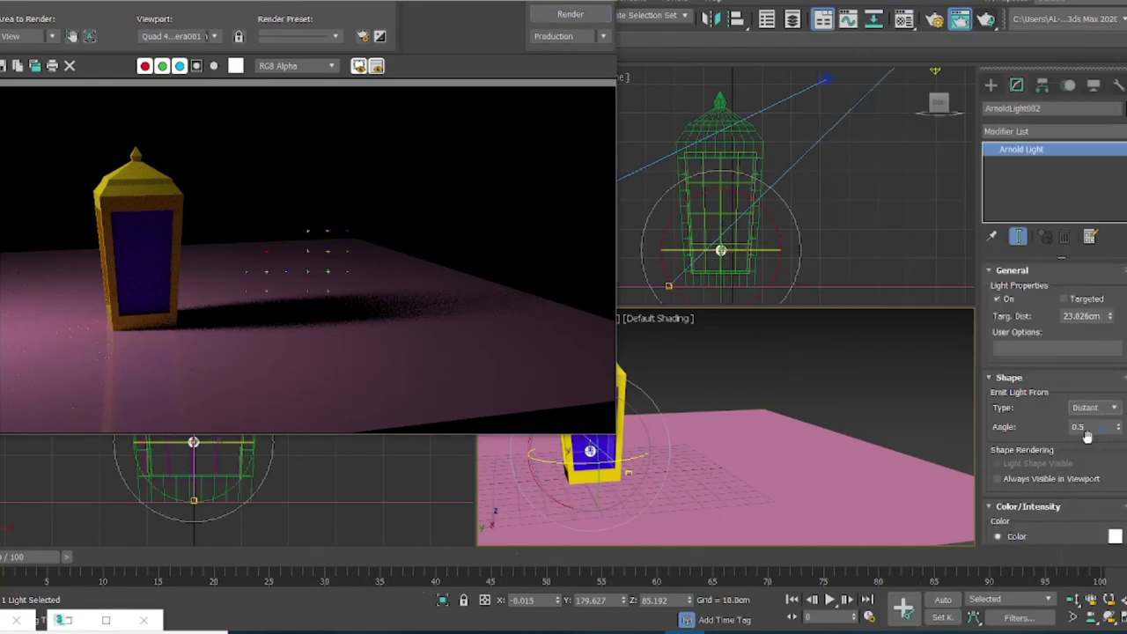
left_click(568, 22)
left_click(1115, 409)
left_click(1090, 451)
Step: Set the interior light's type to Disc, flip the light about 180° in the Front view and test-render the camera view
left_click(1114, 409)
left_click(1089, 475)
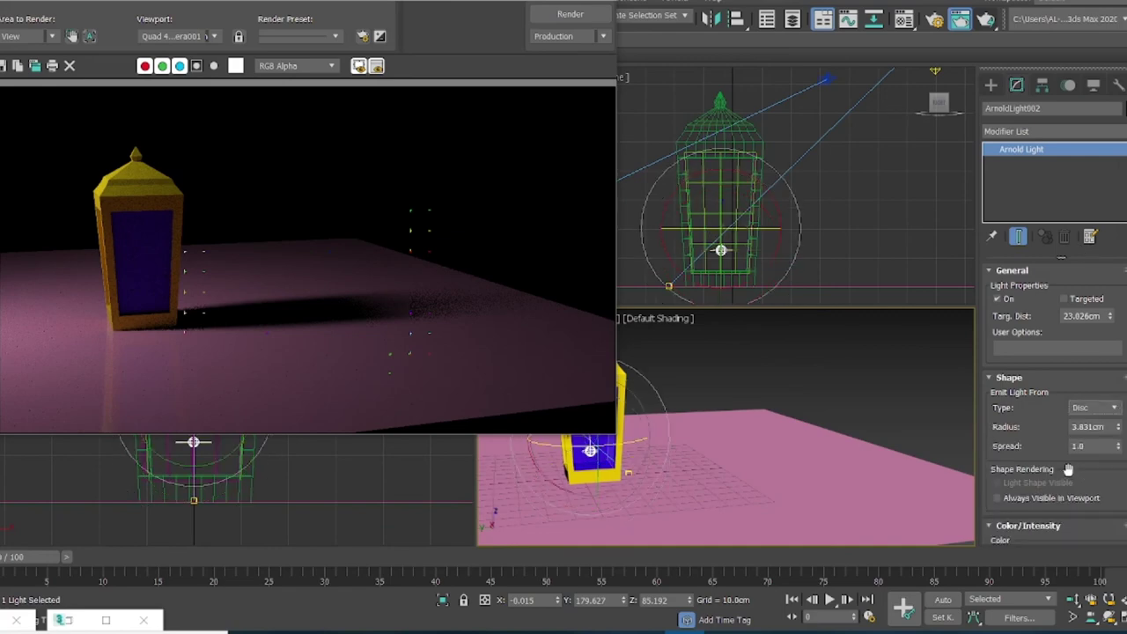
left_click(600, 0)
scroll(333, 430, "up", 3)
left_click_drag(194, 414, 130, 578)
right_click(748, 378)
left_click(987, 19)
left_click(1077, 64)
Step: Try the Skydome type on the interior light, reduce its resolution to 400 and test-render the camera view
left_click(1110, 408)
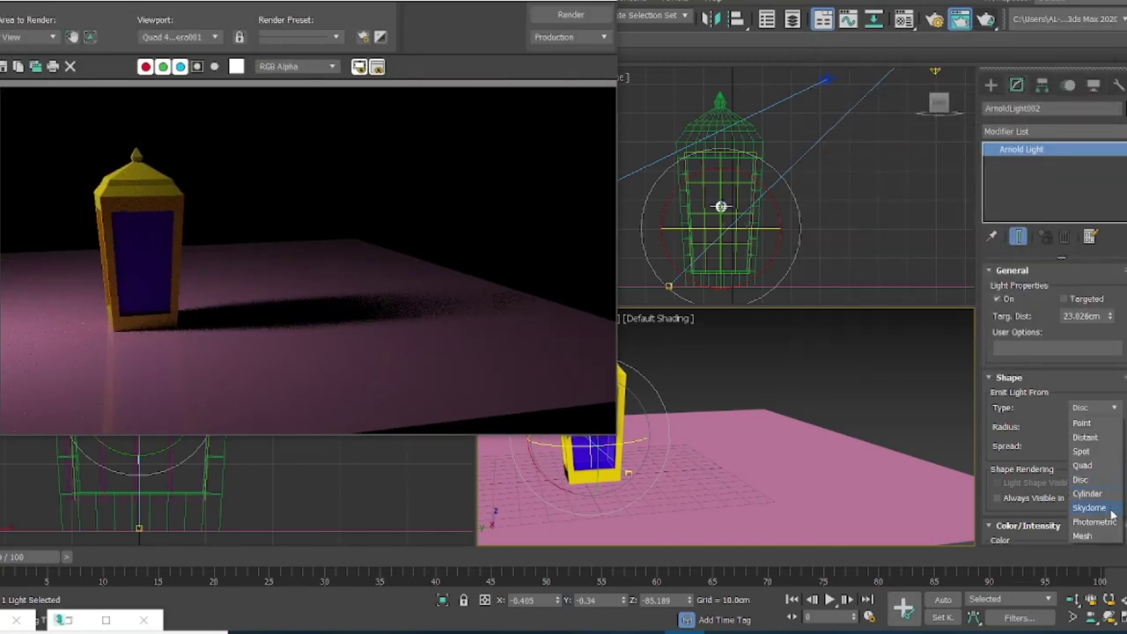
left_click(1109, 510)
left_click(581, 20)
left_click(1099, 38)
left_click_drag(1117, 394, 1116, 373)
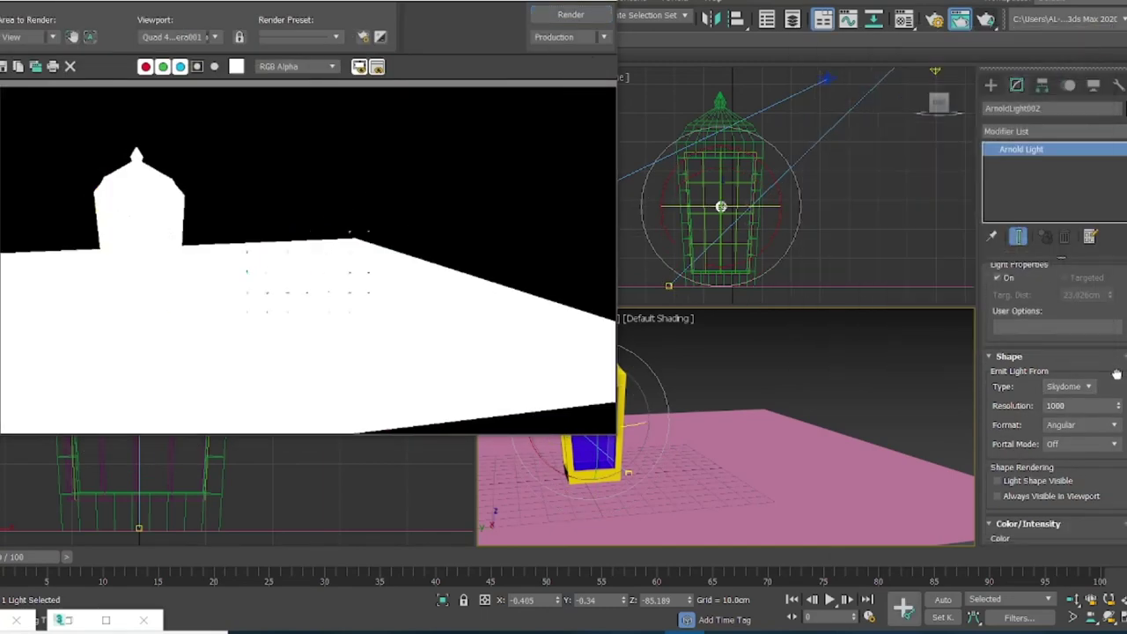
type("400")
left_click(572, 16)
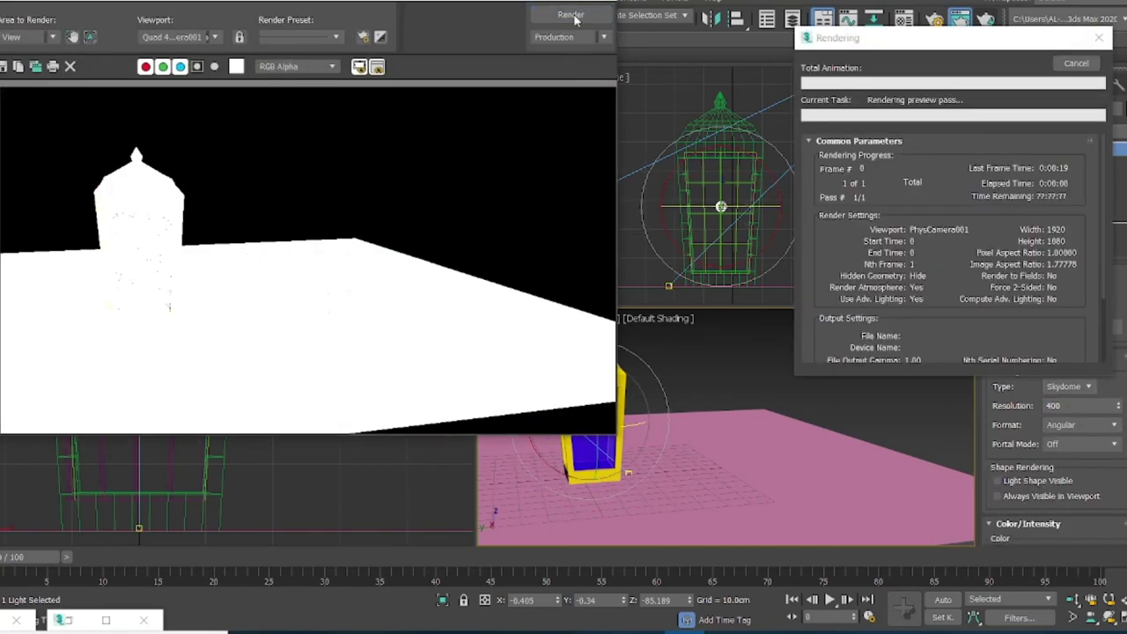
left_click(1108, 41)
Step: Change the interior light's type to Photometric and move the light slightly down inside the lantern in the Right view
left_click(1094, 388)
left_click(1082, 508)
left_click(772, 235)
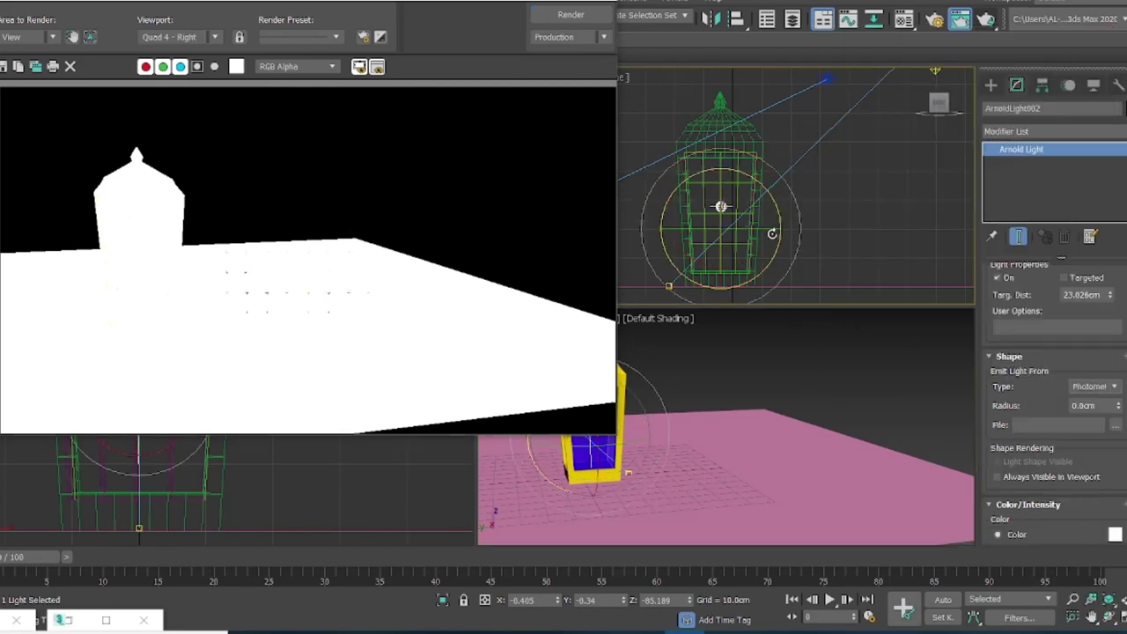
key("w")
left_click_drag(718, 178, 717, 193)
Step: Test-render the Right view and the camera view with the photometric light
left_click(571, 15)
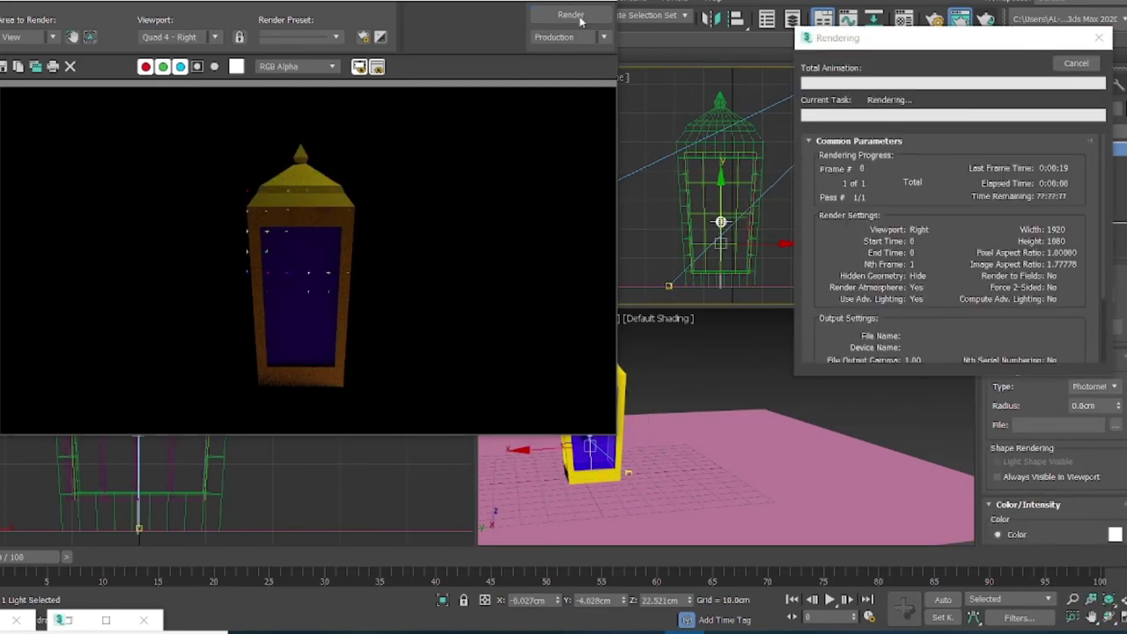
left_click(715, 340)
left_click(578, 15)
left_click(1076, 63)
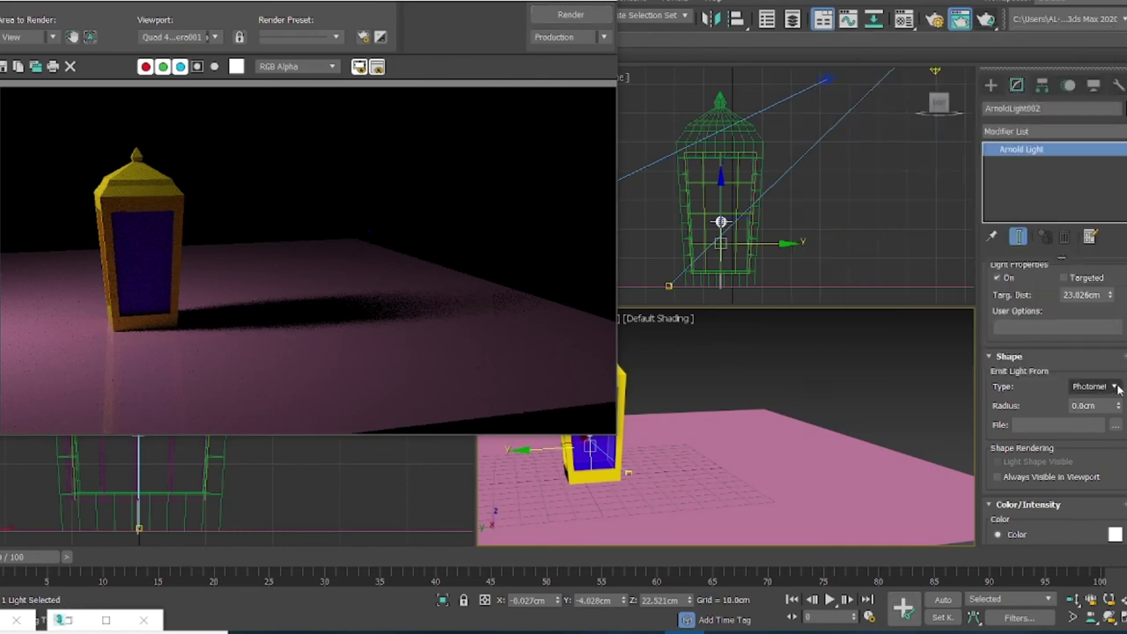
Step: Try the Mesh shape type on the interior light and test-render the camera view
left_click(1117, 388)
left_click(1088, 520)
left_click(577, 19)
left_click(1099, 38)
Step: Set the interior Arnold light's shape type to Quad
left_click(1092, 385)
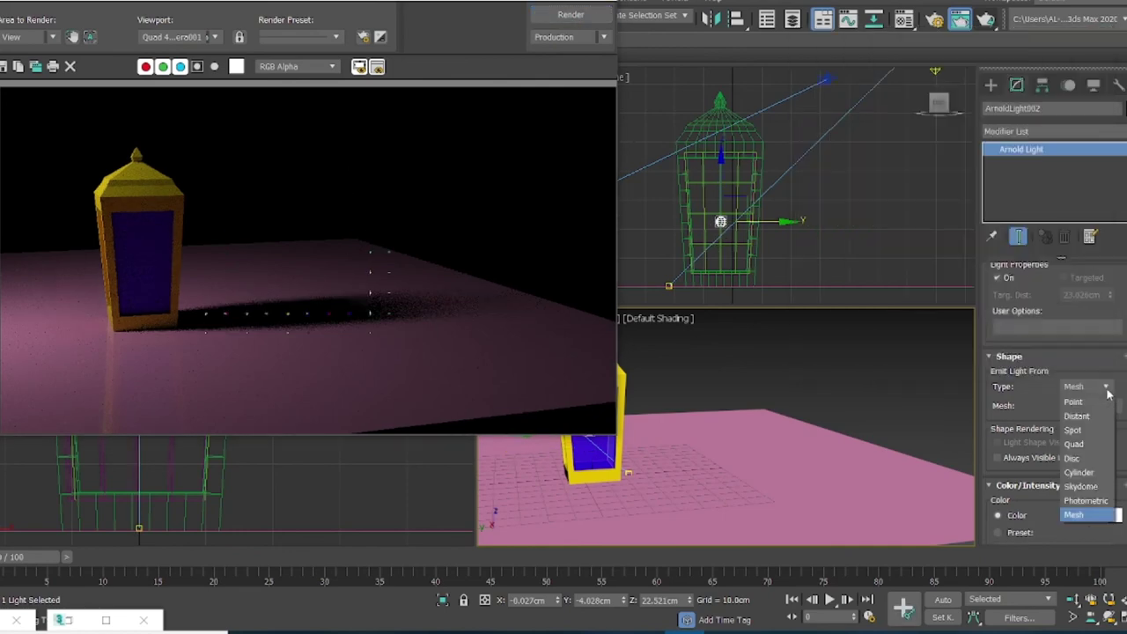
left_click(1083, 436)
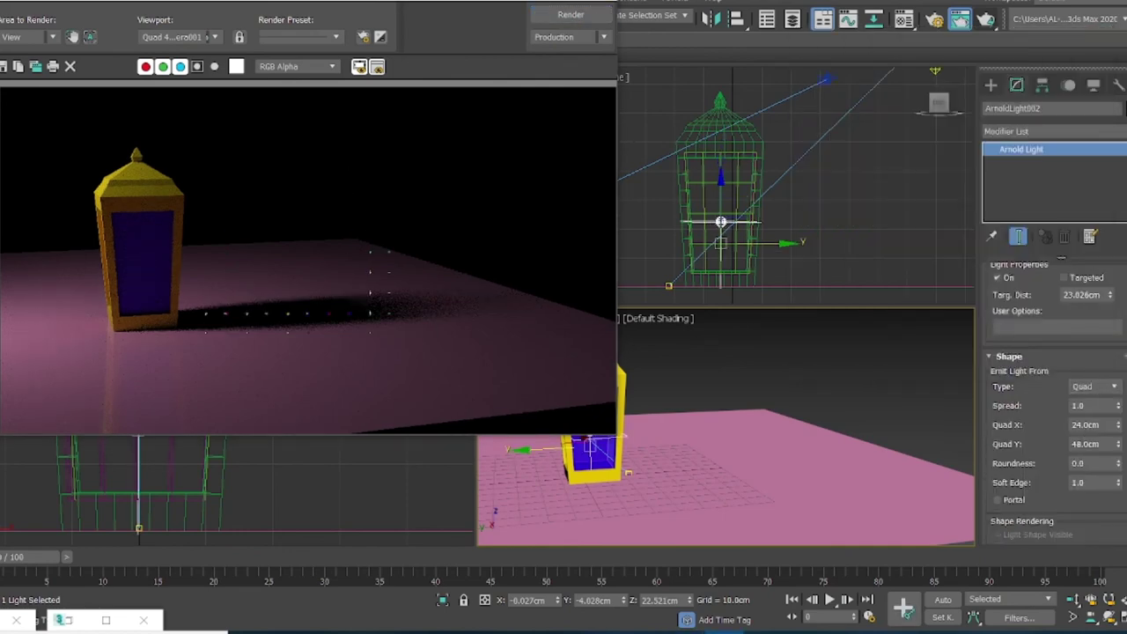